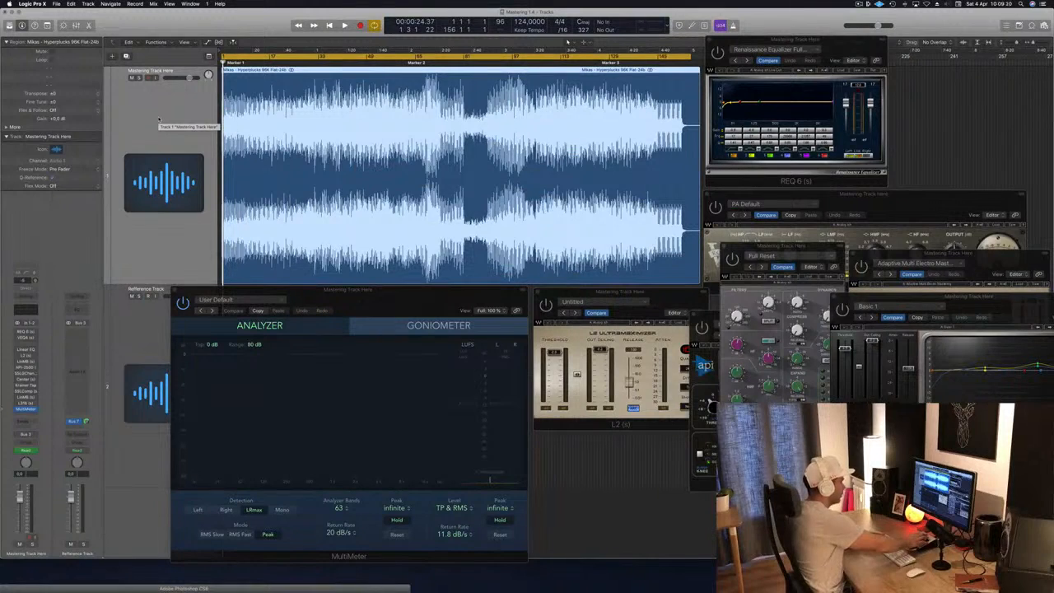
Play the Mastering Track Here audio and audition successive sections from the start up to just before Marker 3.
key(space)
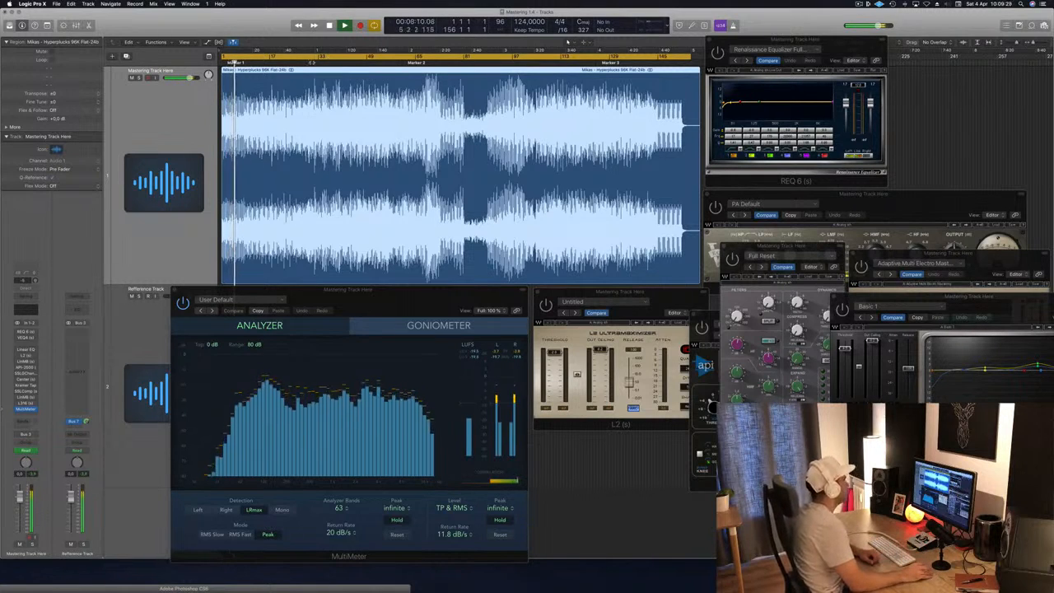
click(312, 63)
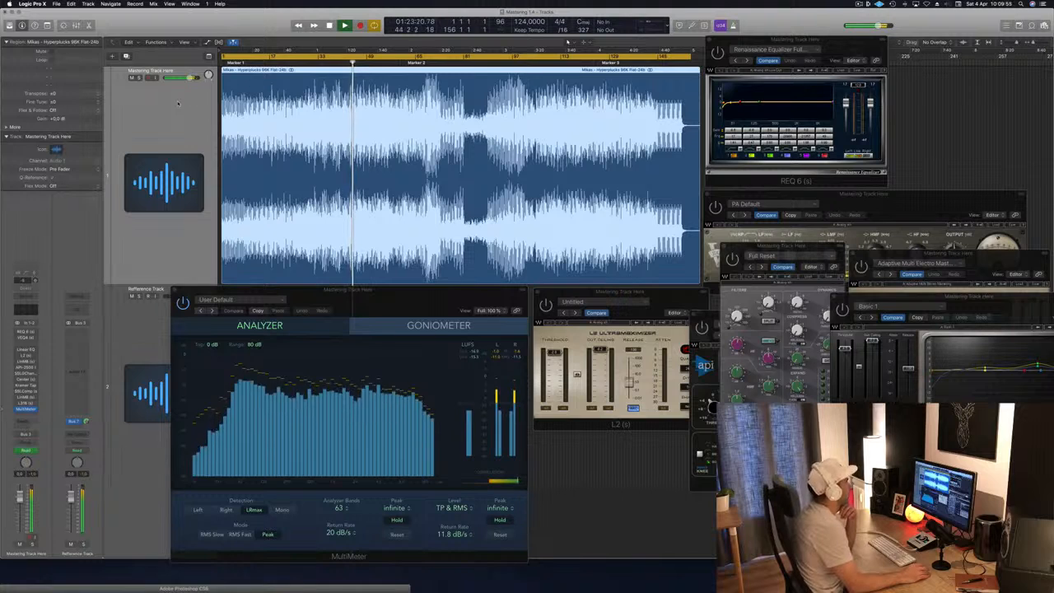
click(418, 62)
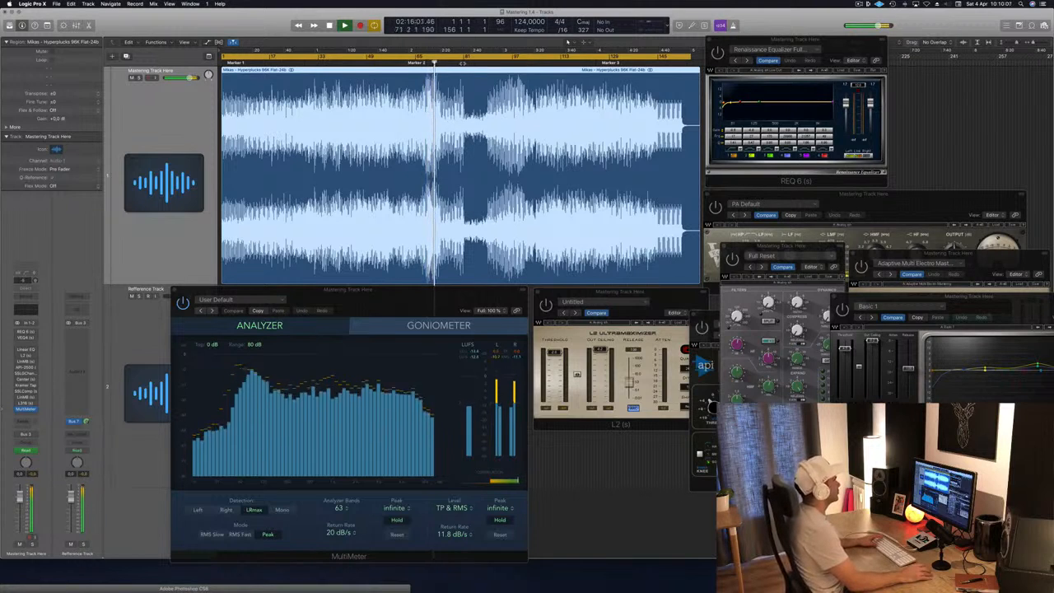
click(462, 63)
click(486, 63)
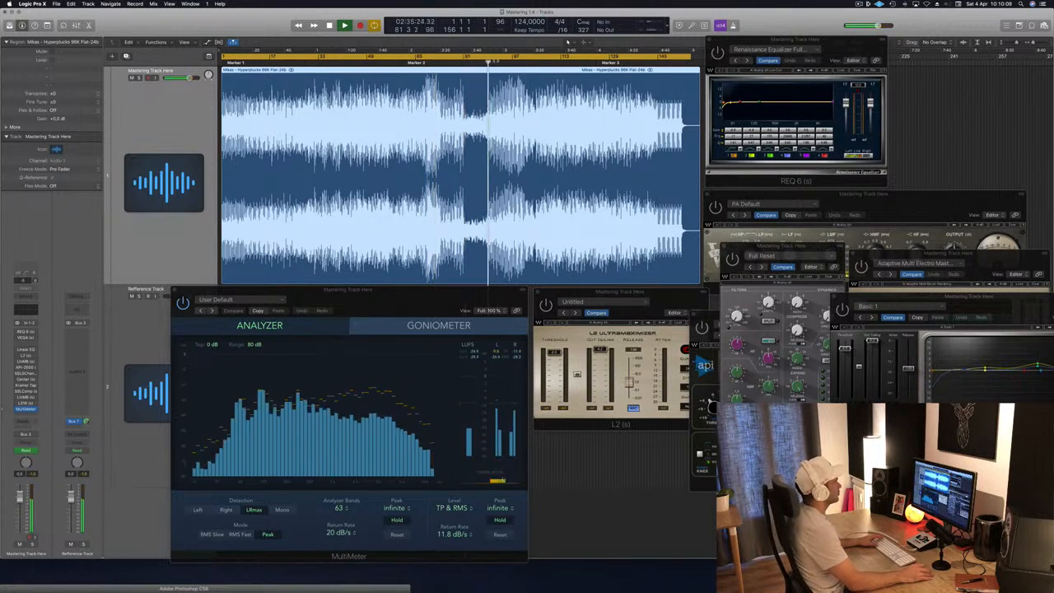
click(512, 62)
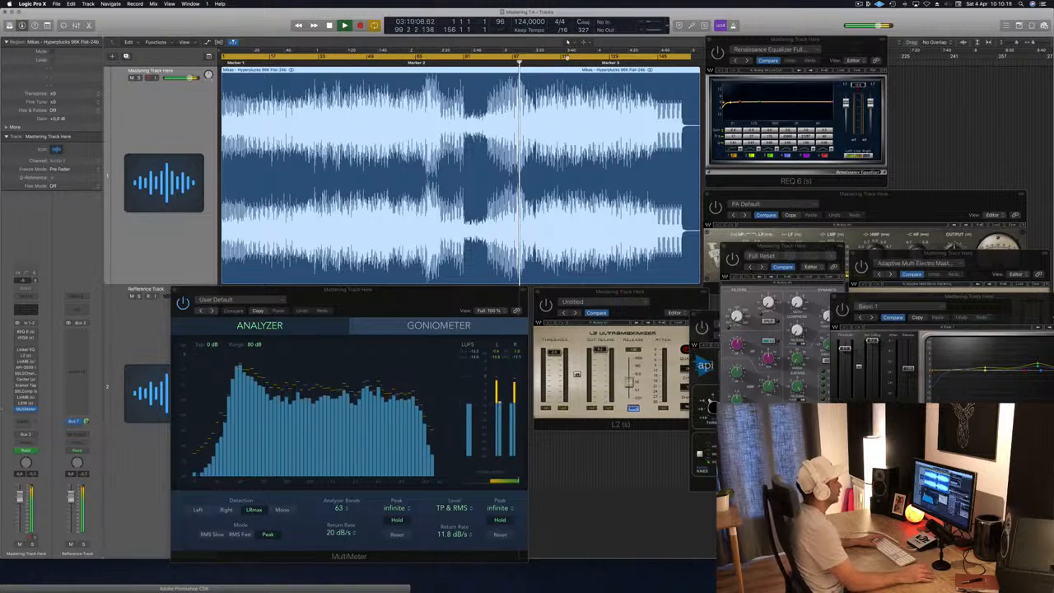
click(534, 63)
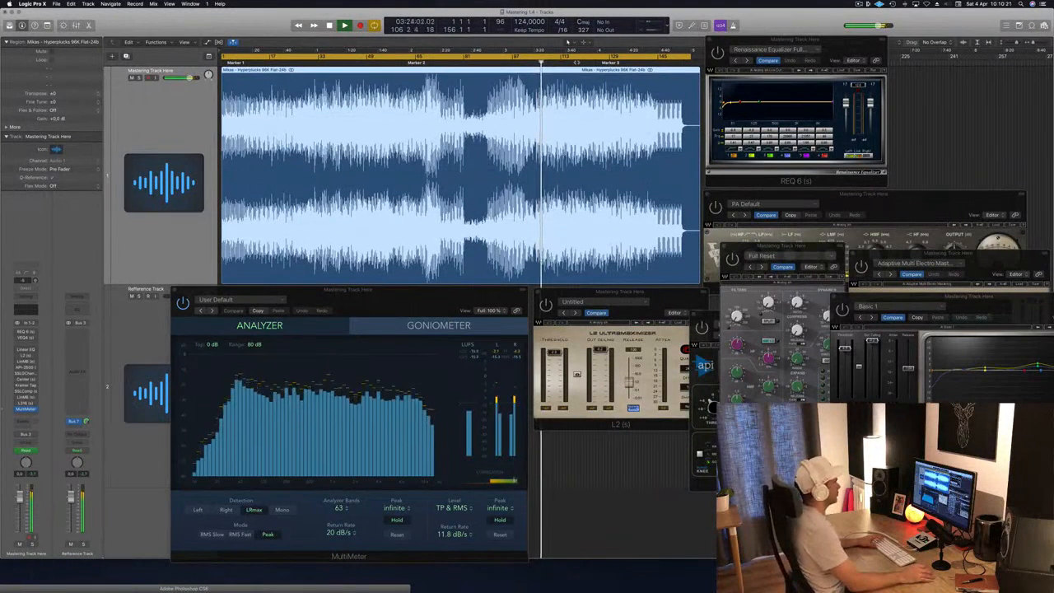
click(576, 63)
key(space)
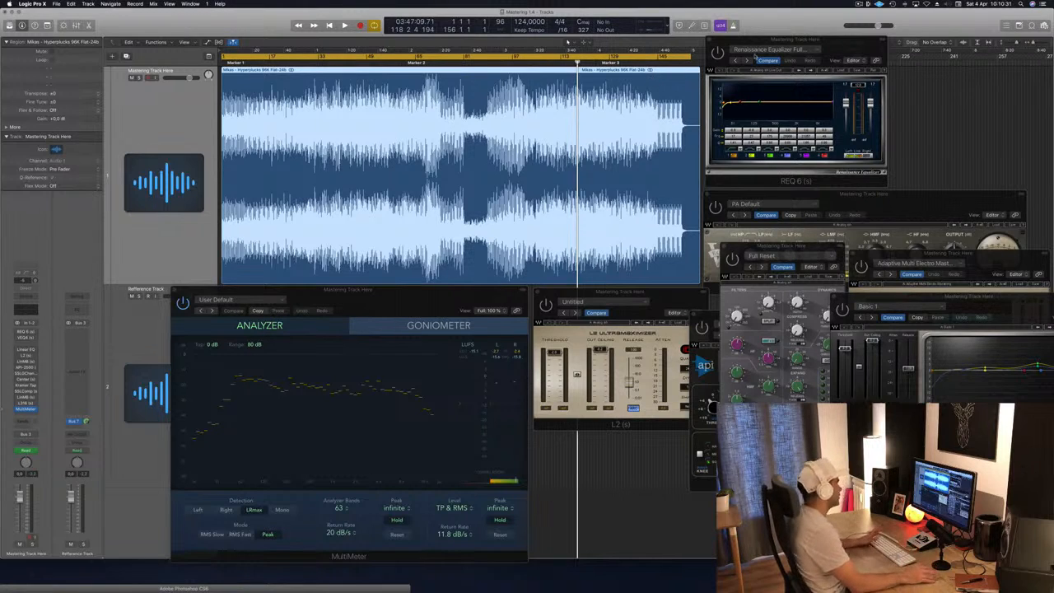
Switch on the REQ 6 equalizer, play the track from Marker 2 and apply the equalizer's output trim.
click(844, 43)
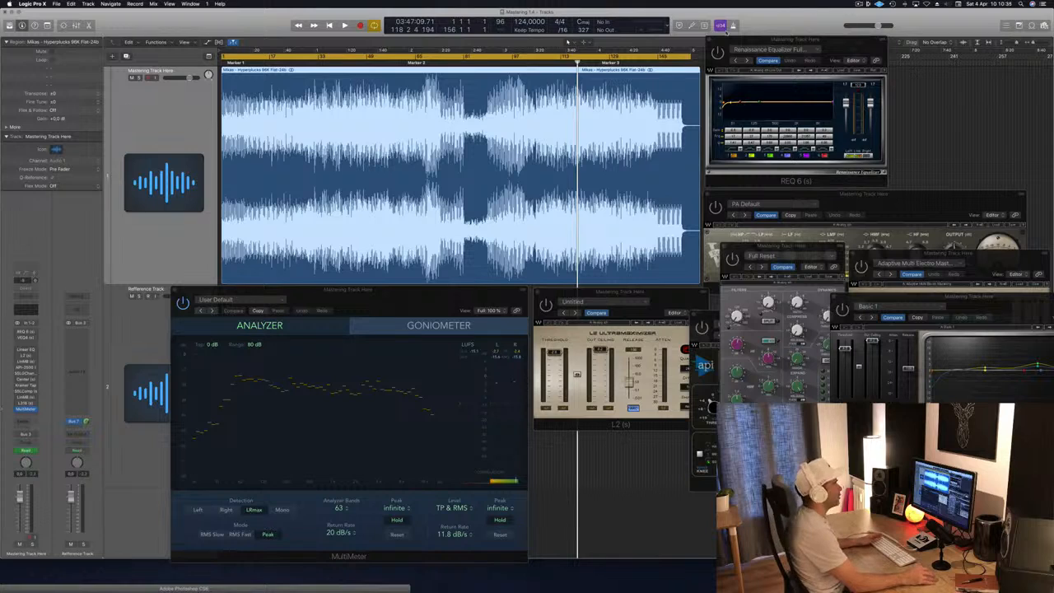
click(734, 41)
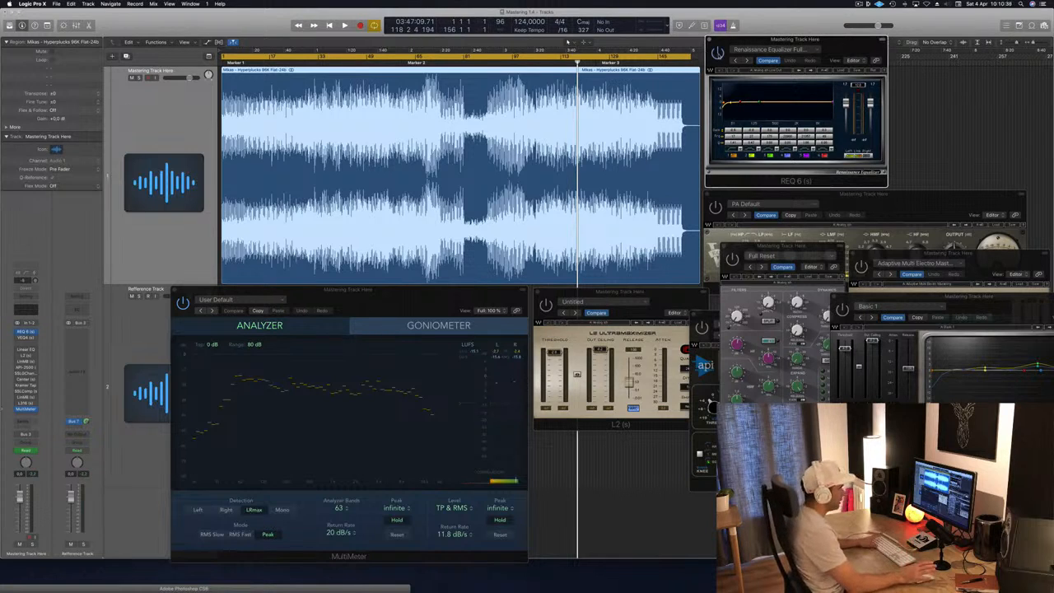
key(space)
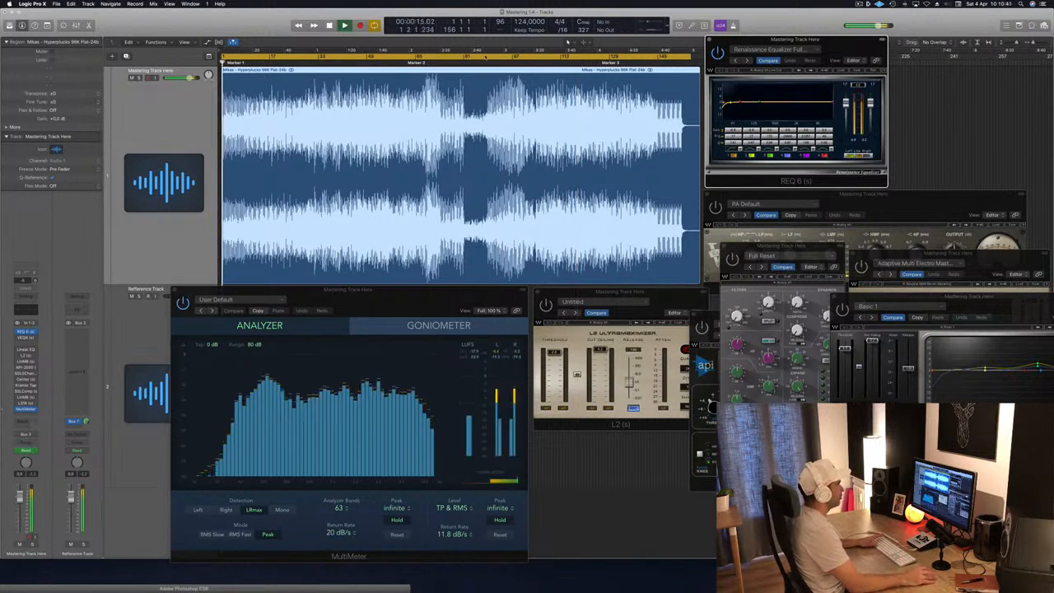
click(417, 64)
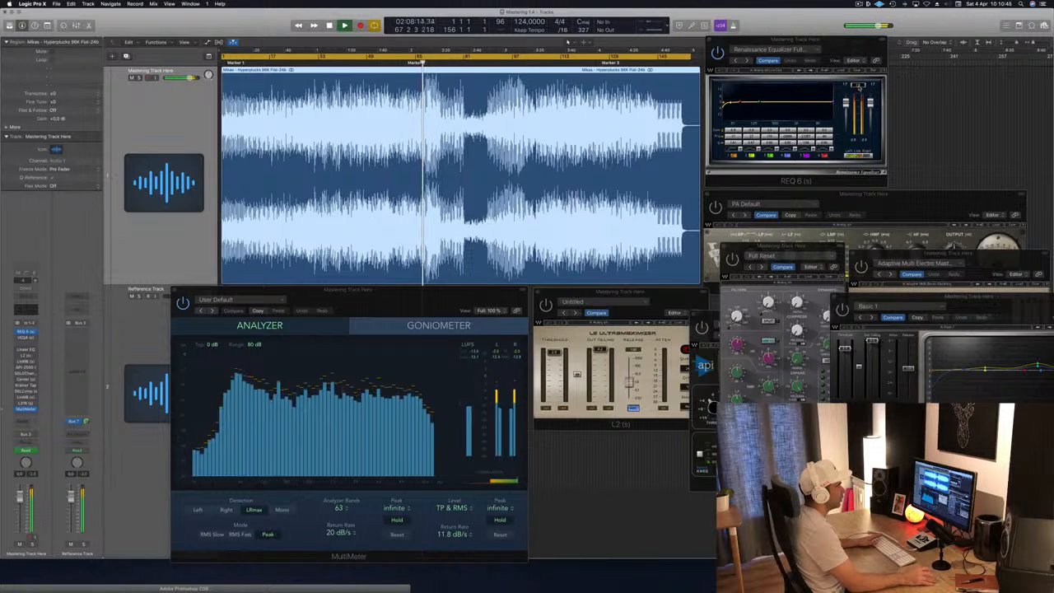
click(859, 86)
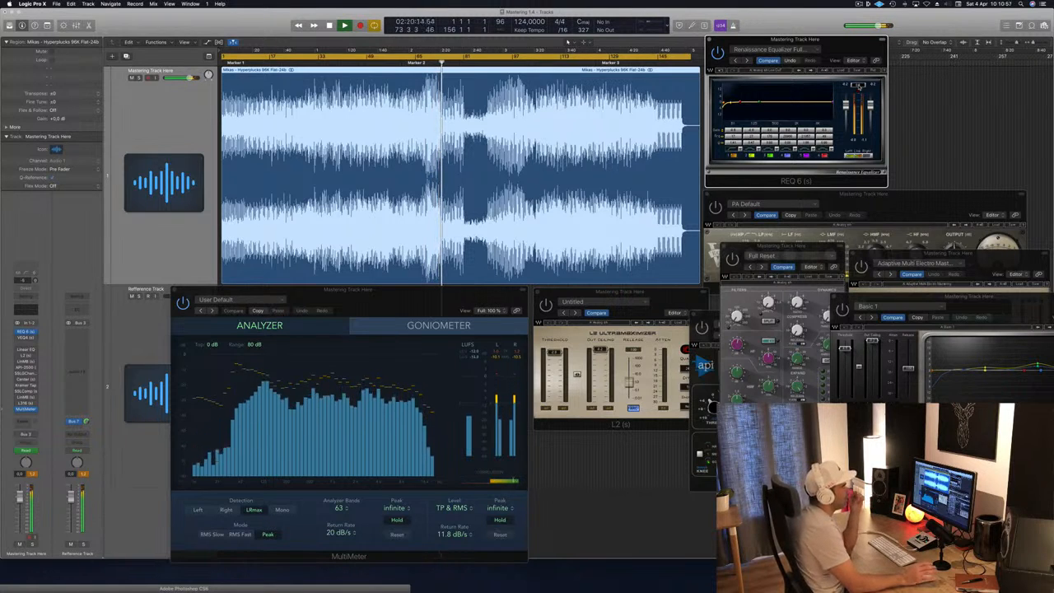
Audition the equalized track from Marker 2 and from the second drop, and reposition the REQ 6 window in its corner.
click(425, 65)
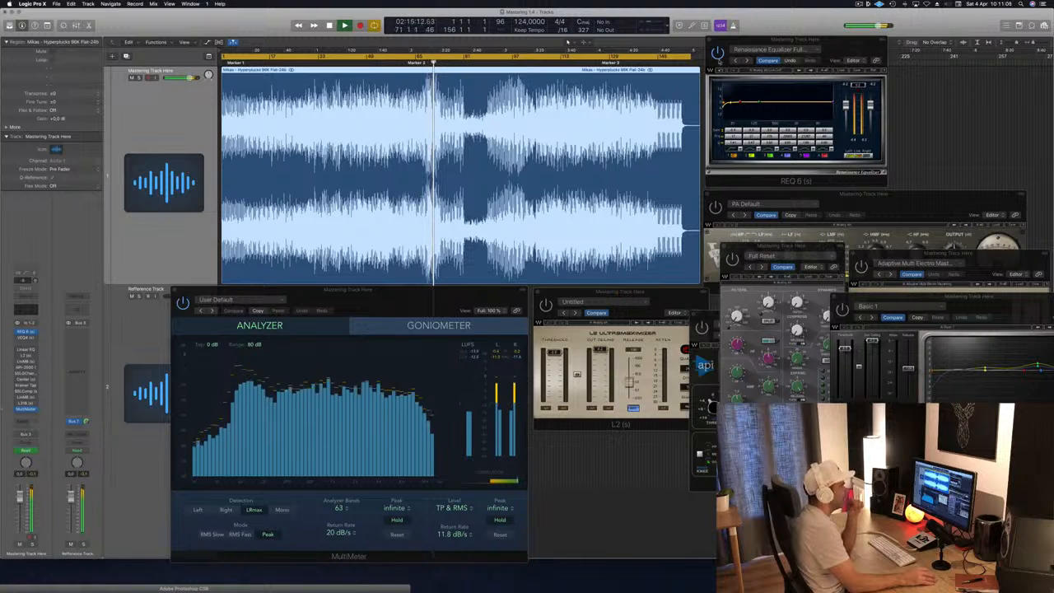
drag(811, 41, 853, 56)
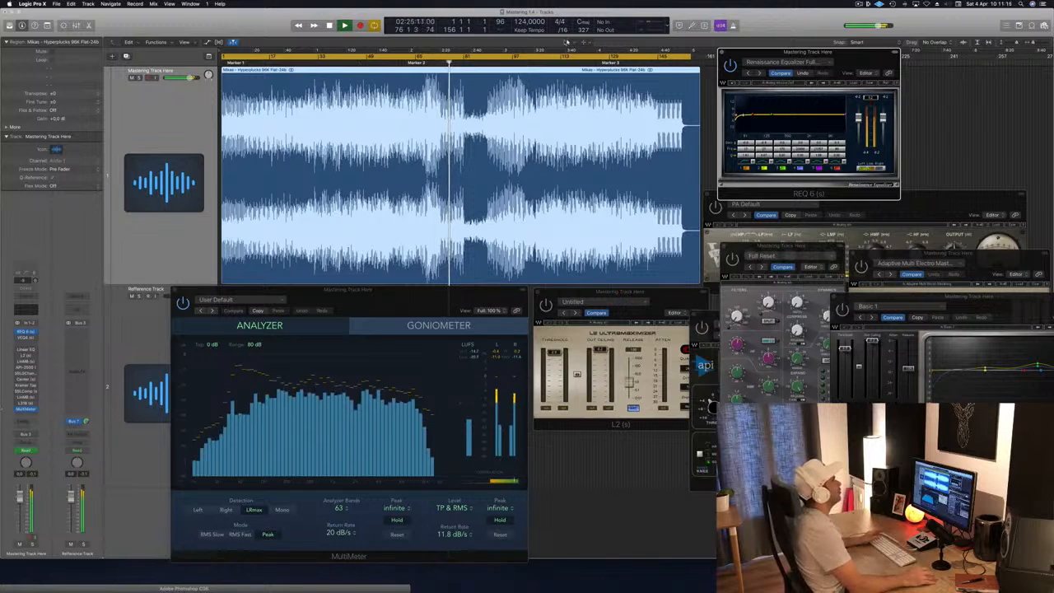
click(536, 63)
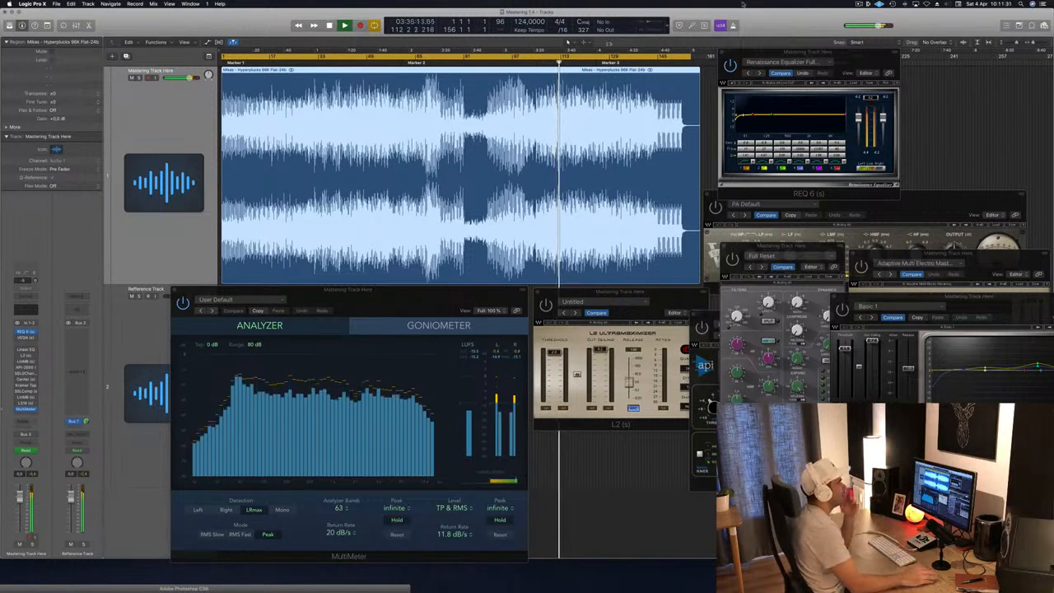
click(845, 66)
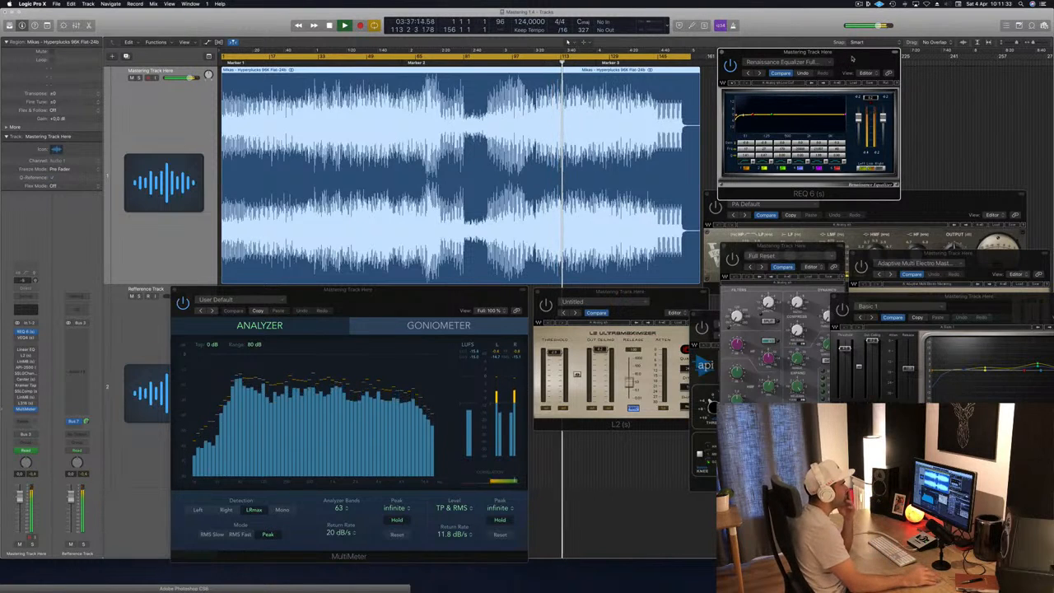
drag(852, 57, 844, 47)
Reopen the VEQ4 equalizer below REQ 6, switch it on and toggle the switch beneath its level meter.
drag(927, 196, 912, 196)
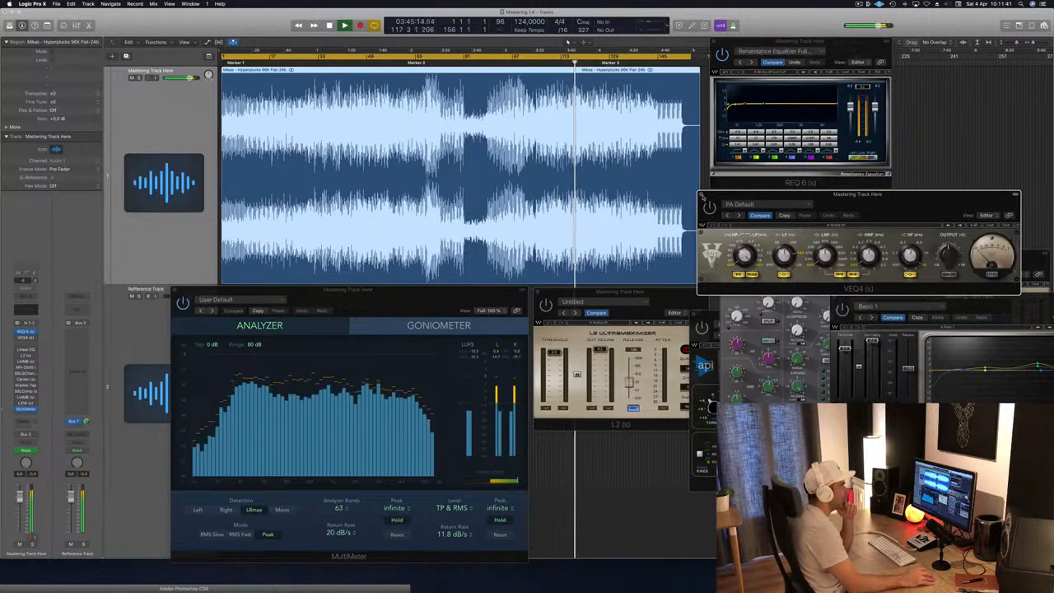
click(702, 196)
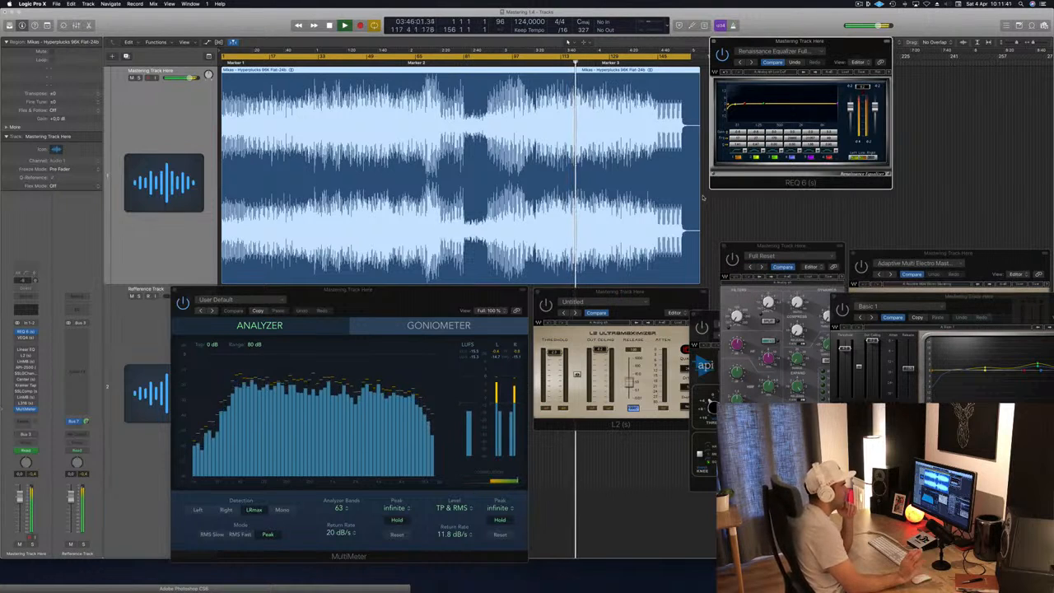
click(26, 337)
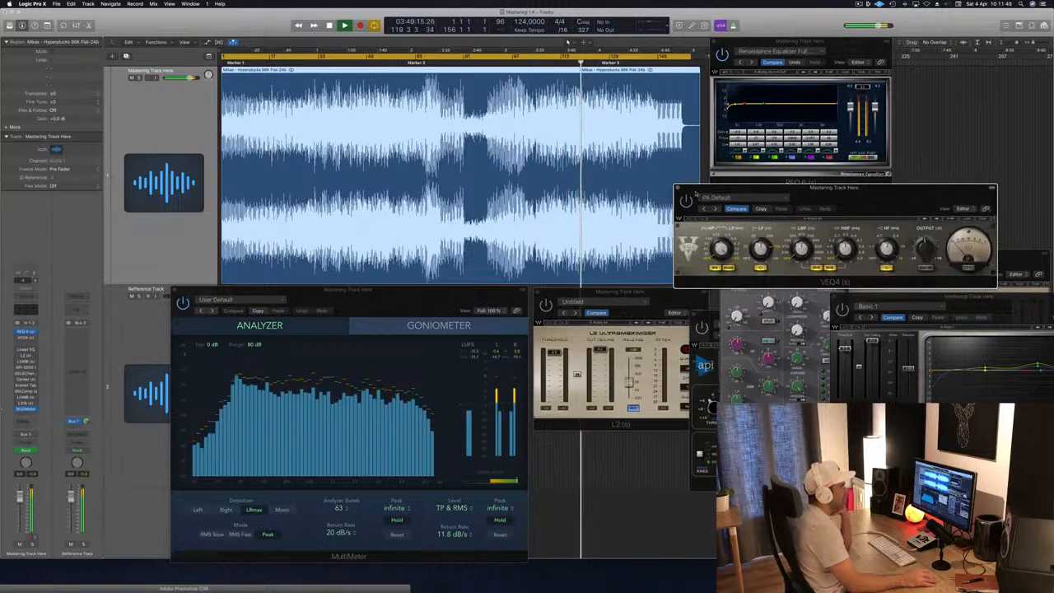
drag(886, 202, 920, 204)
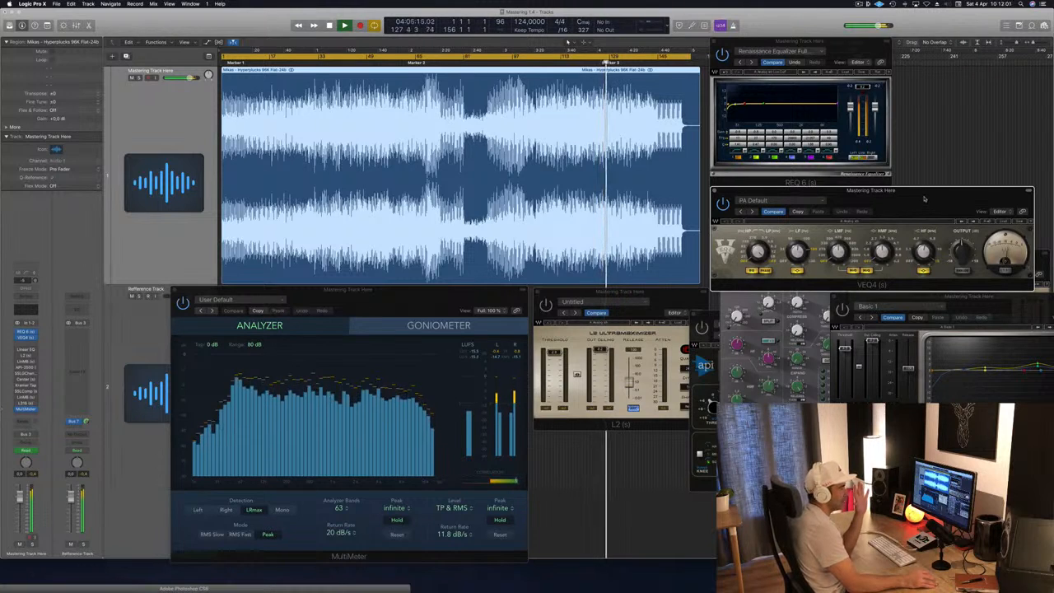
click(1005, 271)
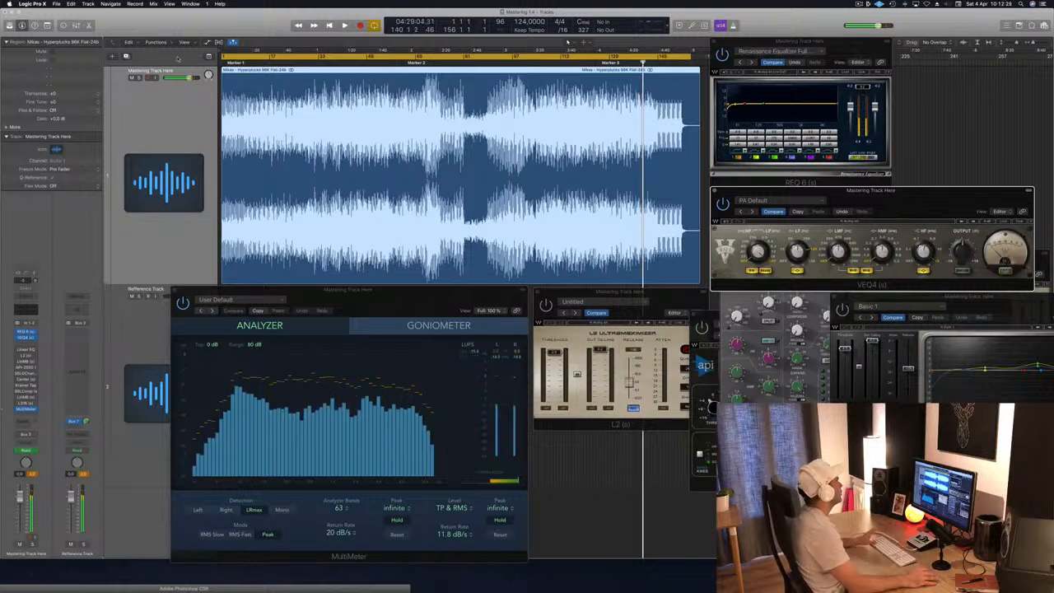
Restart playback from the beginning and open the Linear Phase EQ, switched on and in an enlarged window.
key(Return)
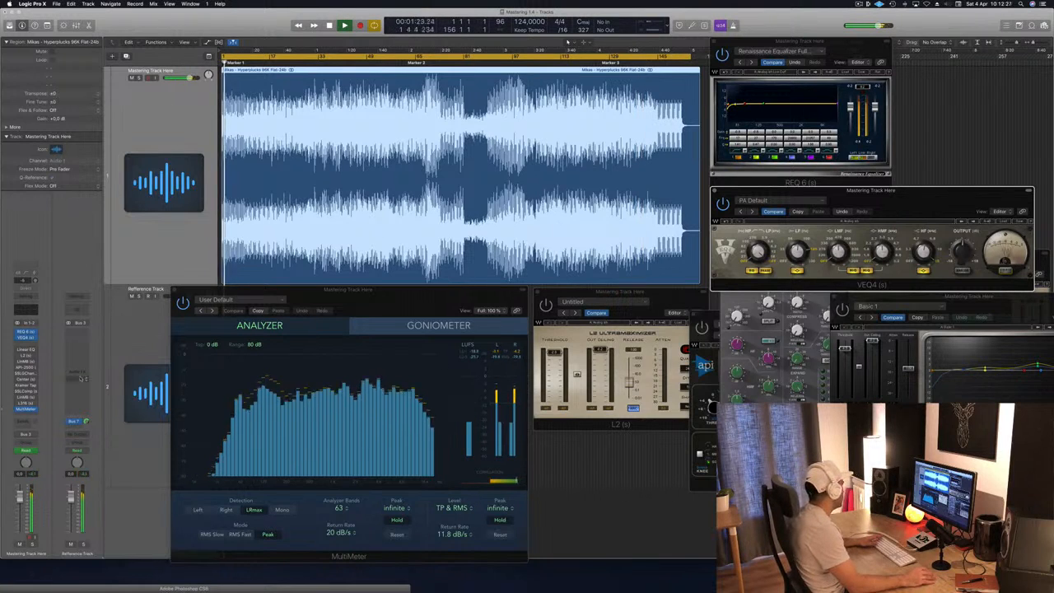
click(26, 351)
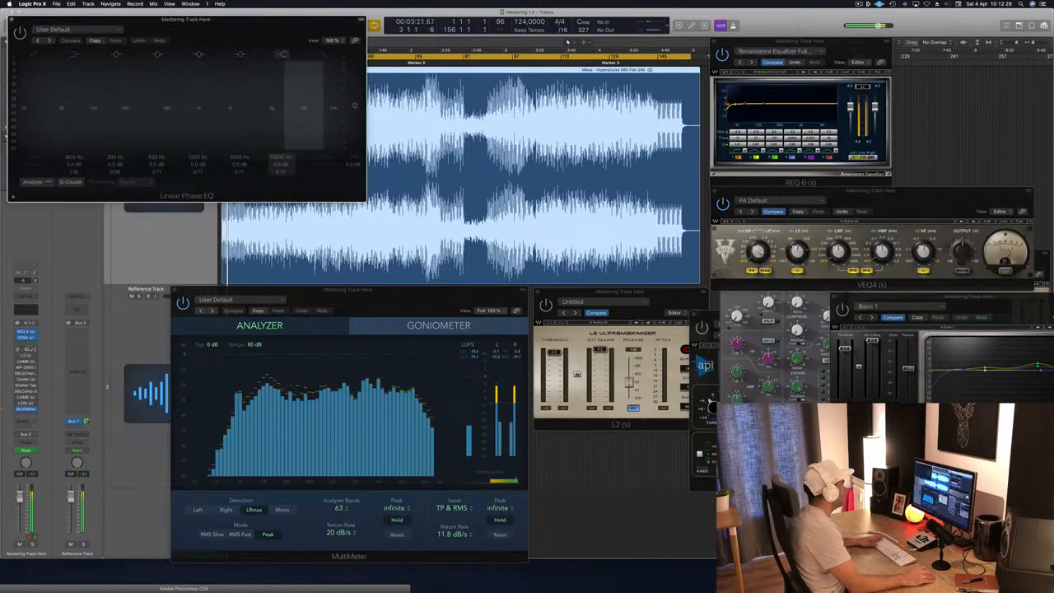
click(12, 14)
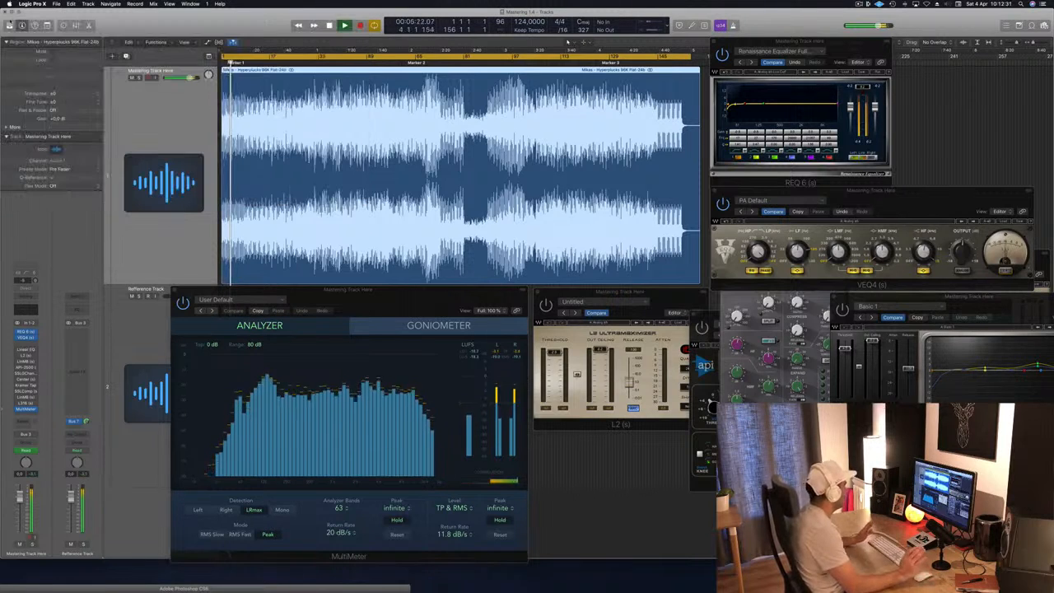
click(26, 351)
drag(185, 18, 470, 38)
drag(647, 220, 845, 297)
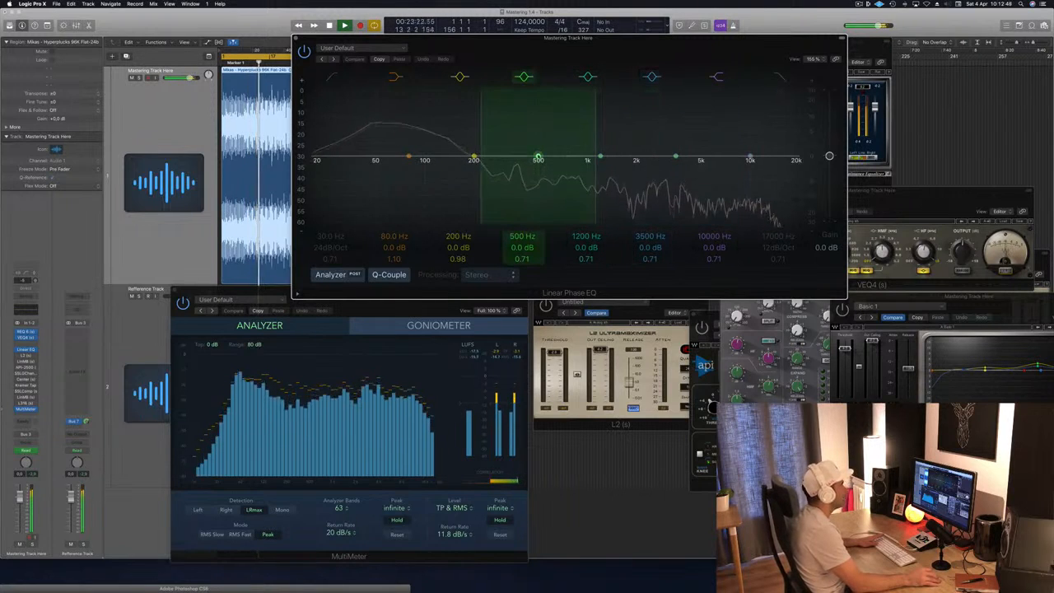
Set the Linear Phase EQ's 500 Hz band to 470 Hz and its high shelf to 8500 Hz with a +1.9 dB boost.
mouse_move(538, 155)
mouse_down()
mouse_move(537, 130)
mouse_move(535, 155)
mouse_up()
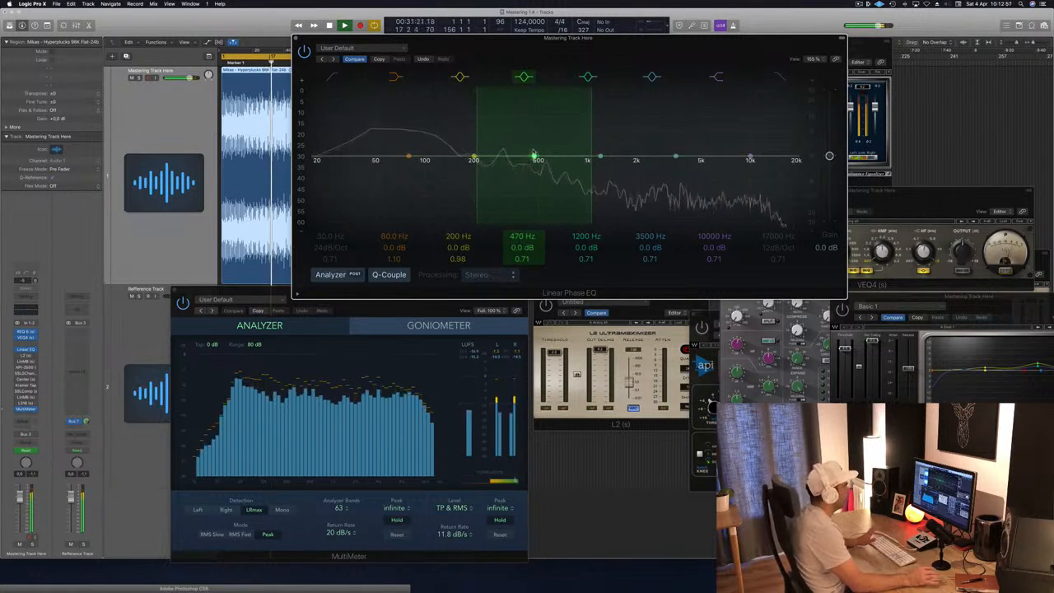
drag(749, 157, 738, 151)
drag(503, 38, 567, 47)
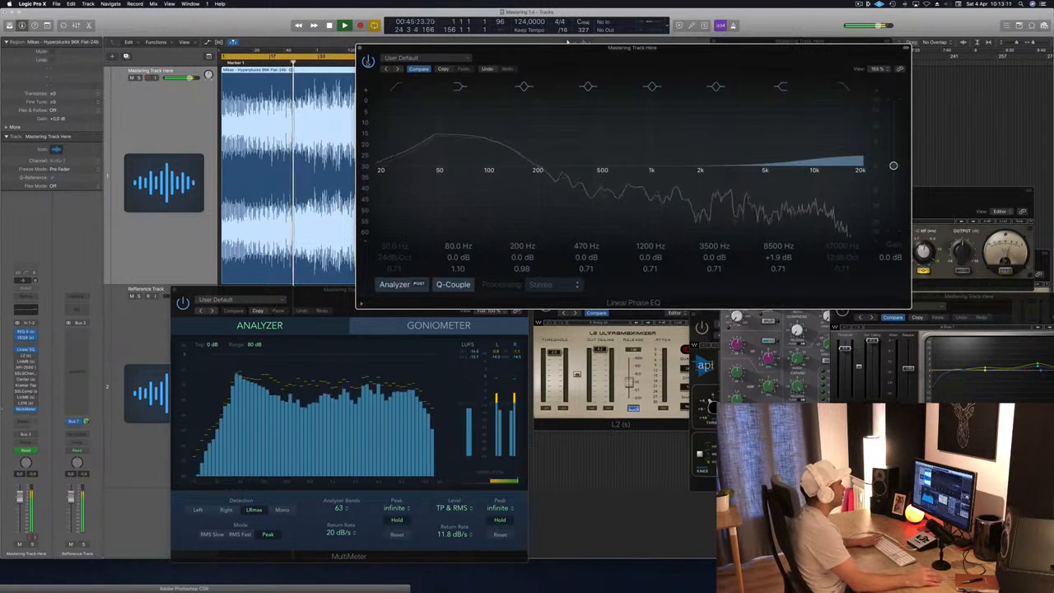
Compare the sound with the Linear Phase EQ bypassed and active, and close its window.
click(369, 62)
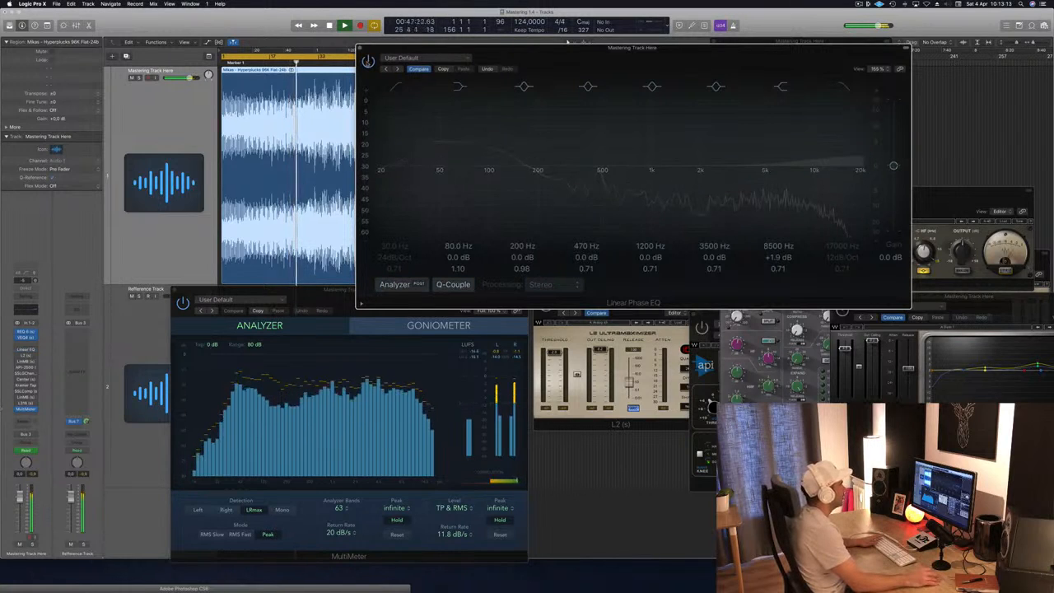
click(368, 62)
drag(706, 60, 722, 60)
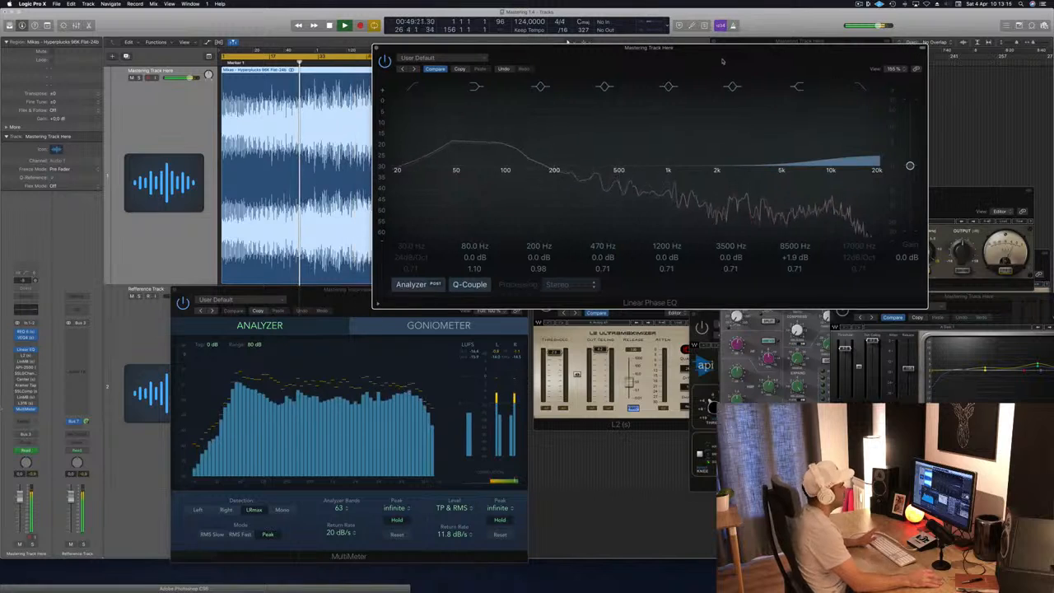
click(380, 47)
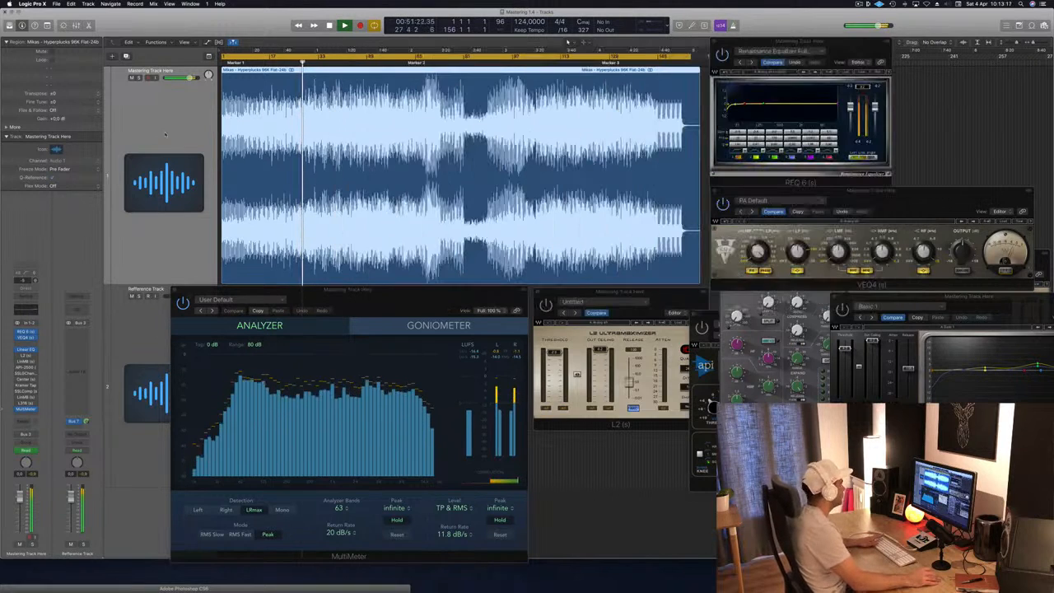
Reopen the L2 Ultramaximizer, switch it on and place its window beside the MultiMeter.
click(27, 356)
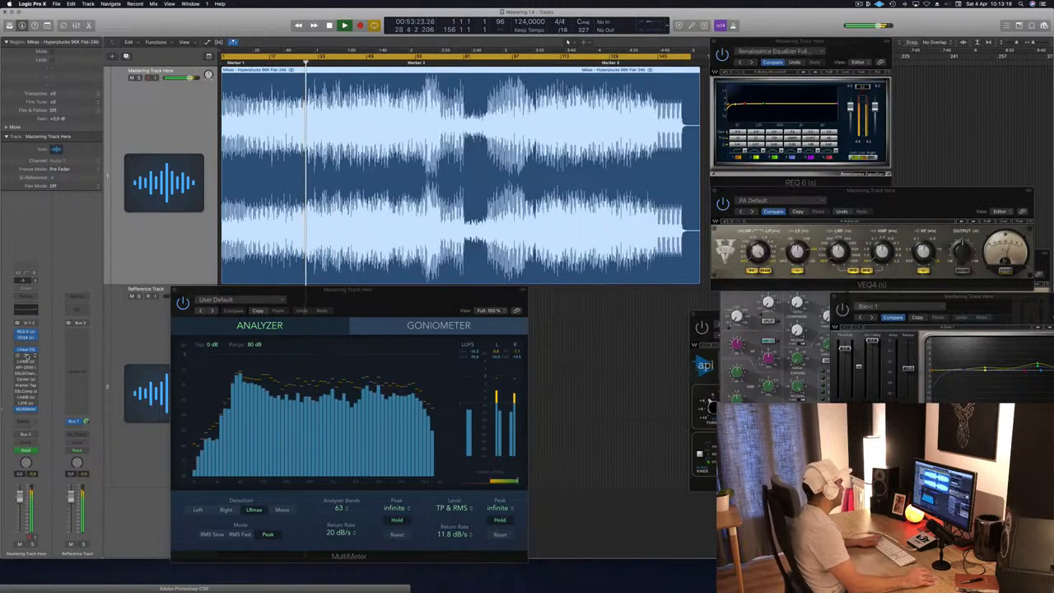
click(26, 356)
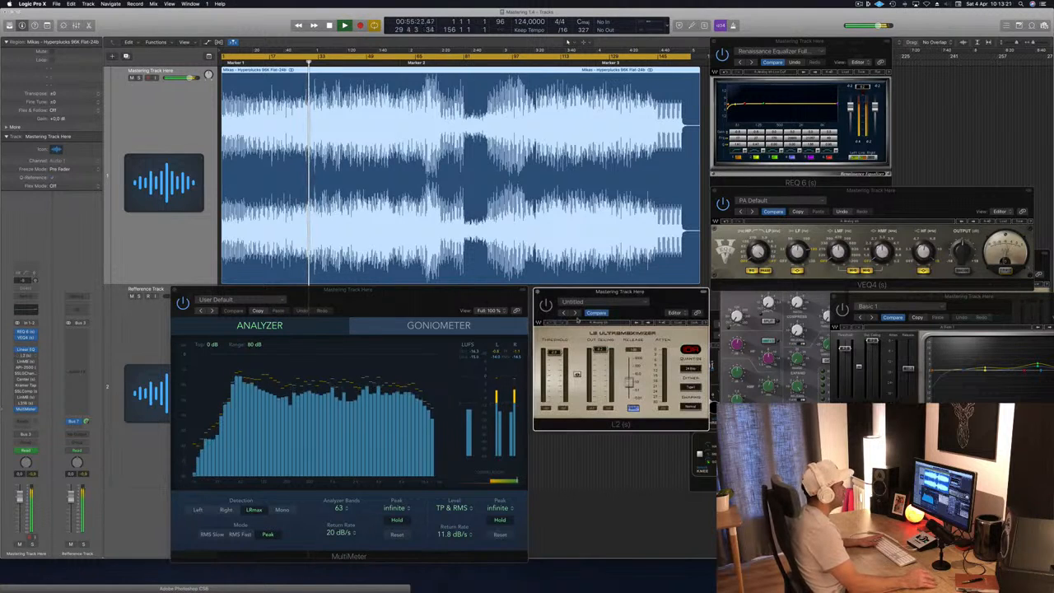
drag(665, 297, 878, 132)
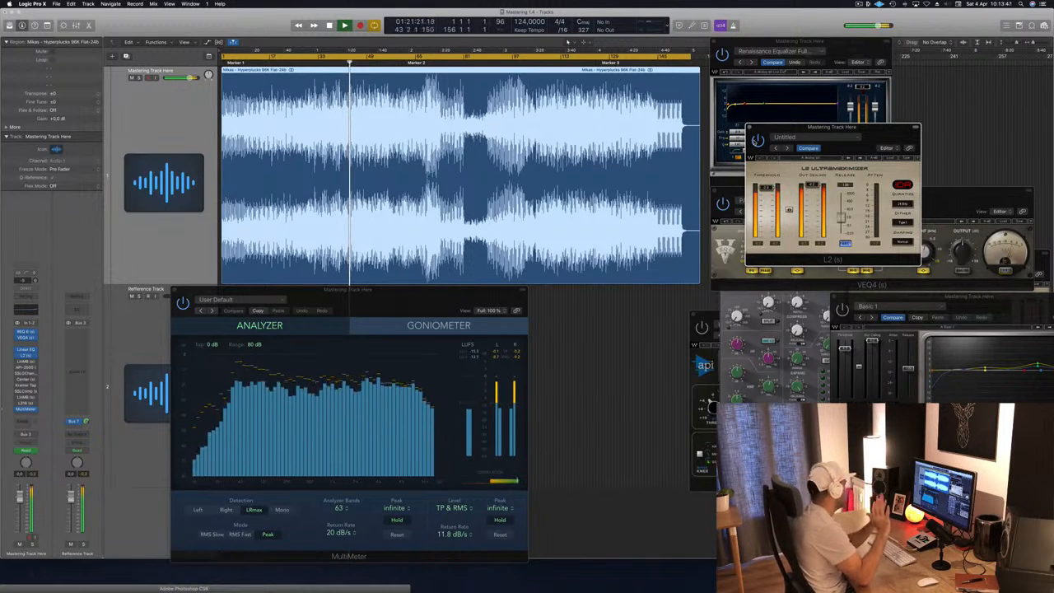
drag(841, 130, 653, 317)
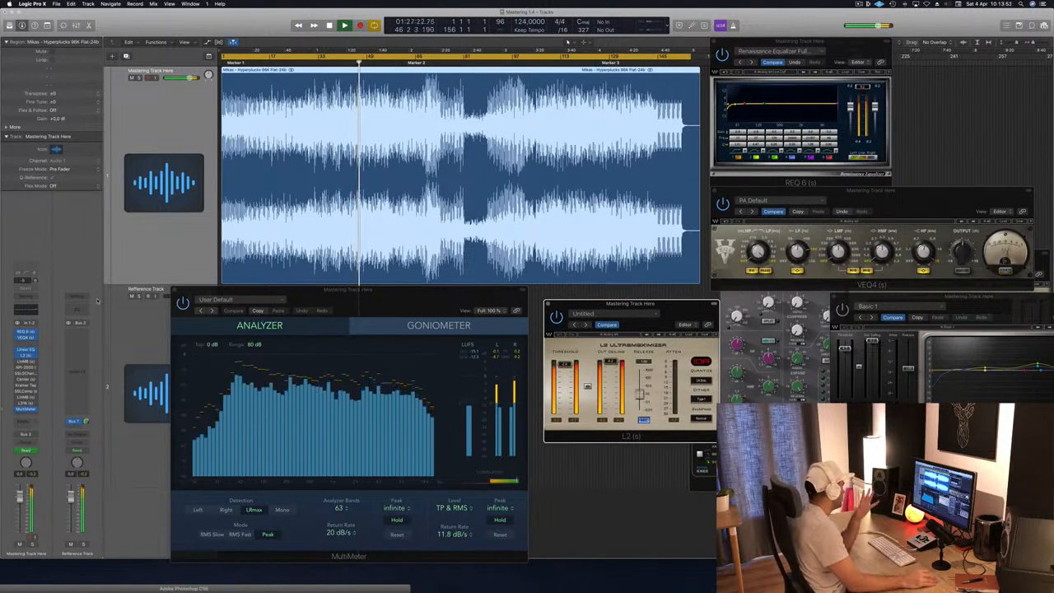
Open the LinMB multiband compressor, switch it on and place its window over the VEQ4 window.
click(25, 362)
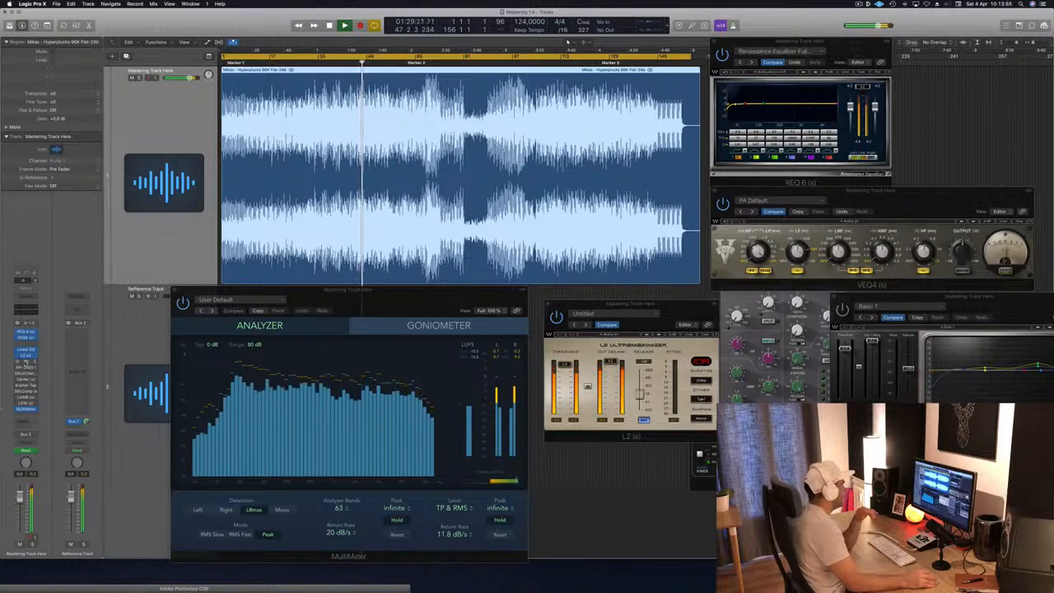
drag(1001, 262, 844, 154)
click(1009, 273)
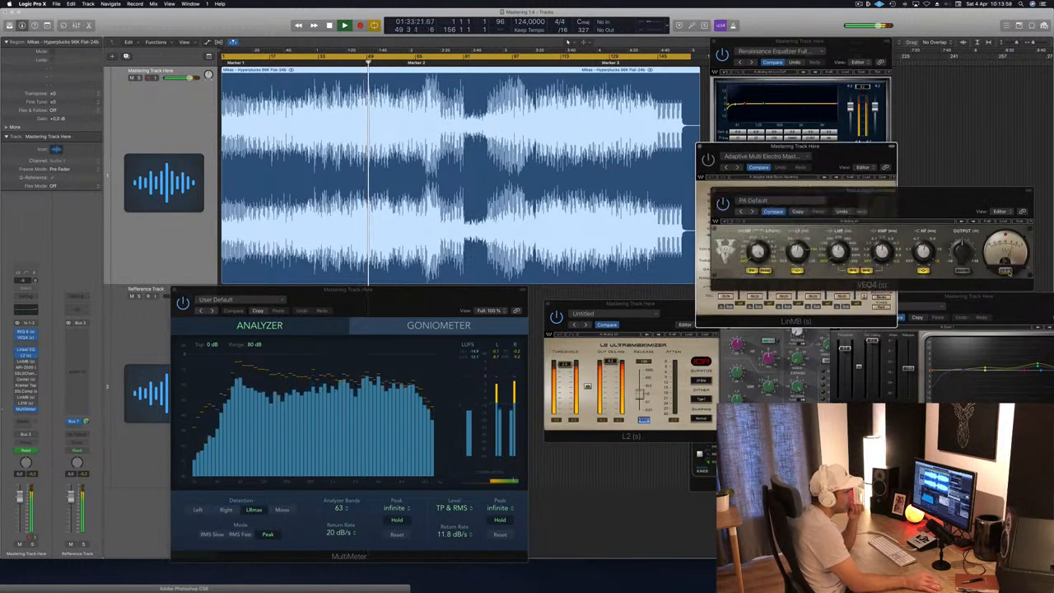
drag(842, 156, 818, 271)
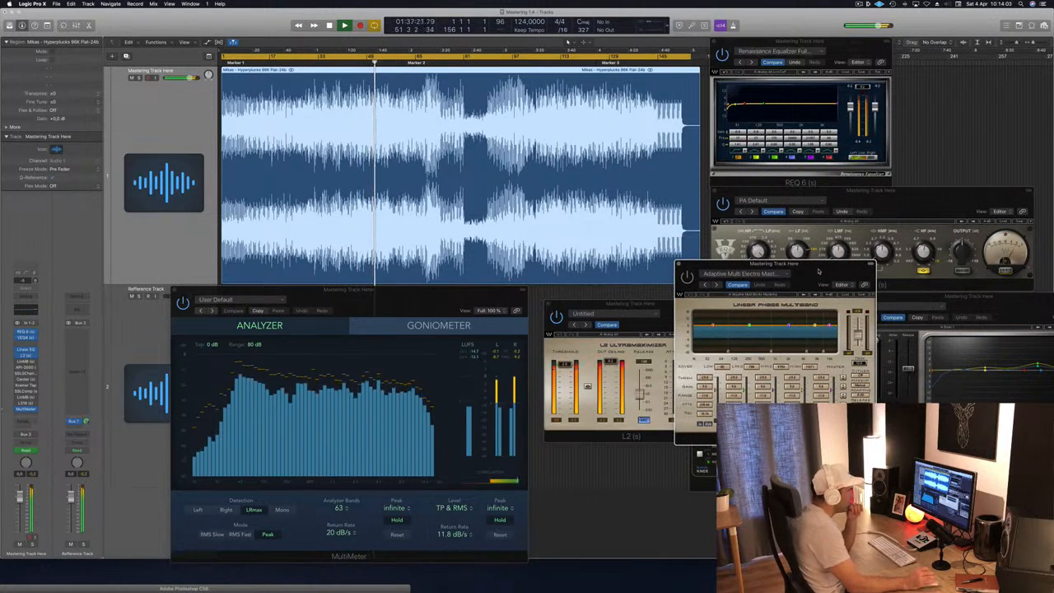
drag(815, 271, 789, 303)
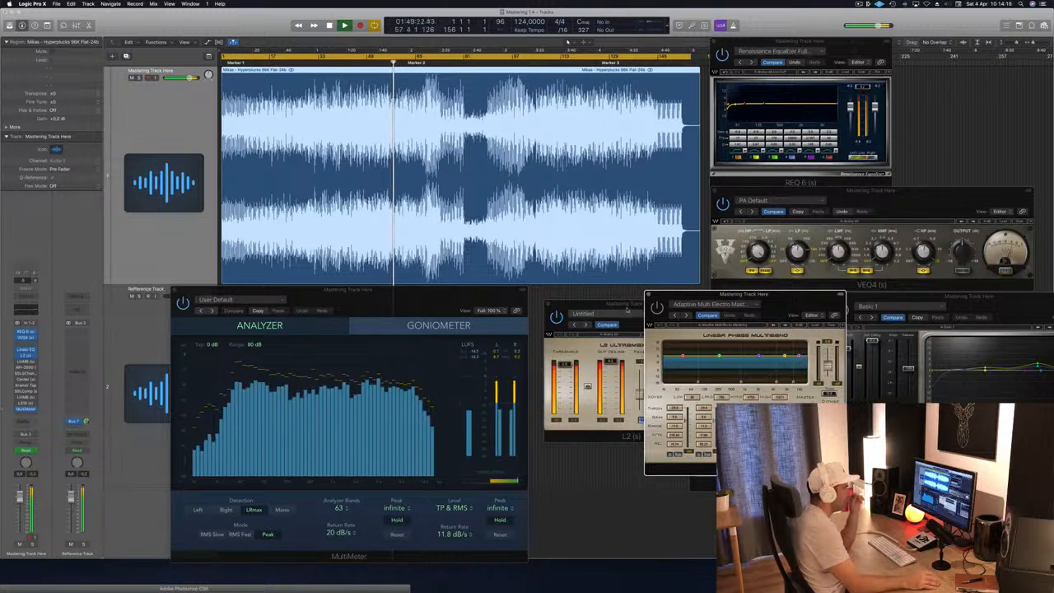
drag(700, 295, 712, 216)
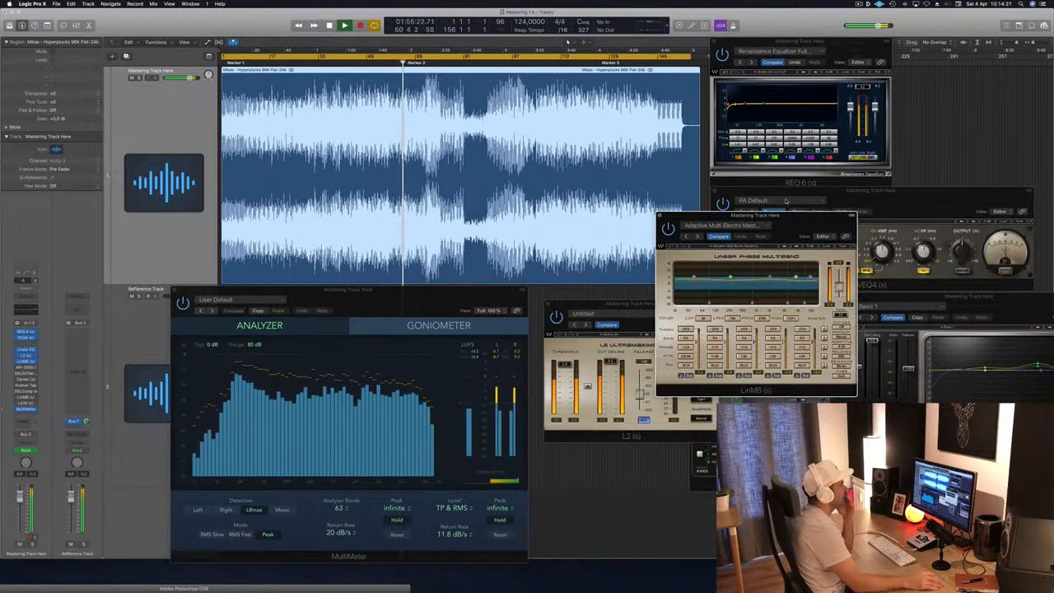
drag(804, 216, 842, 204)
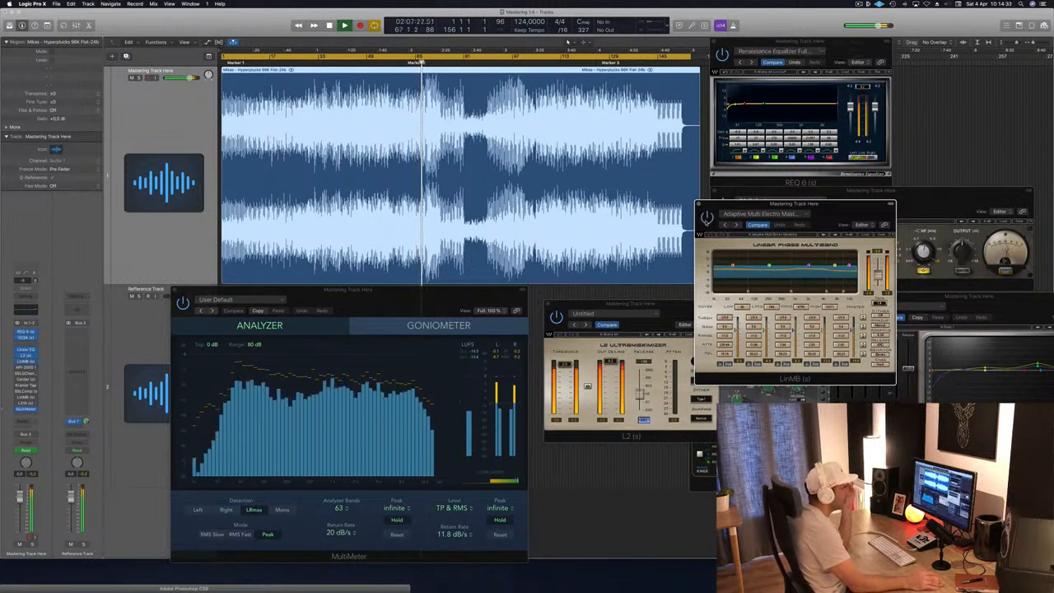
Reposition the LinMB window around the REQ 6 and VEQ4 windows, leaving it in front and just below the REQ 6.
drag(852, 204, 838, 205)
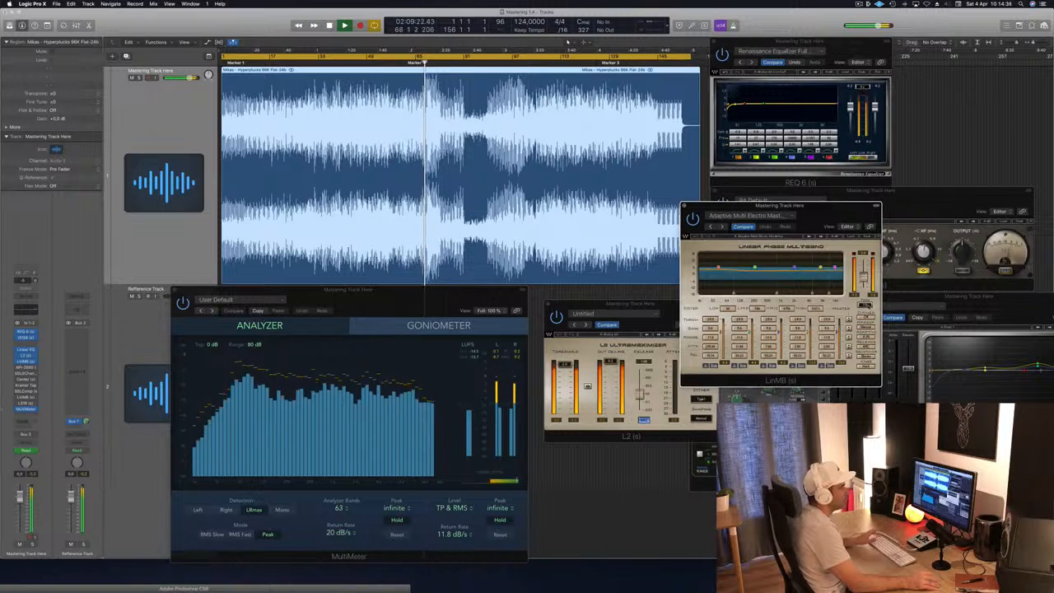
drag(838, 205, 854, 148)
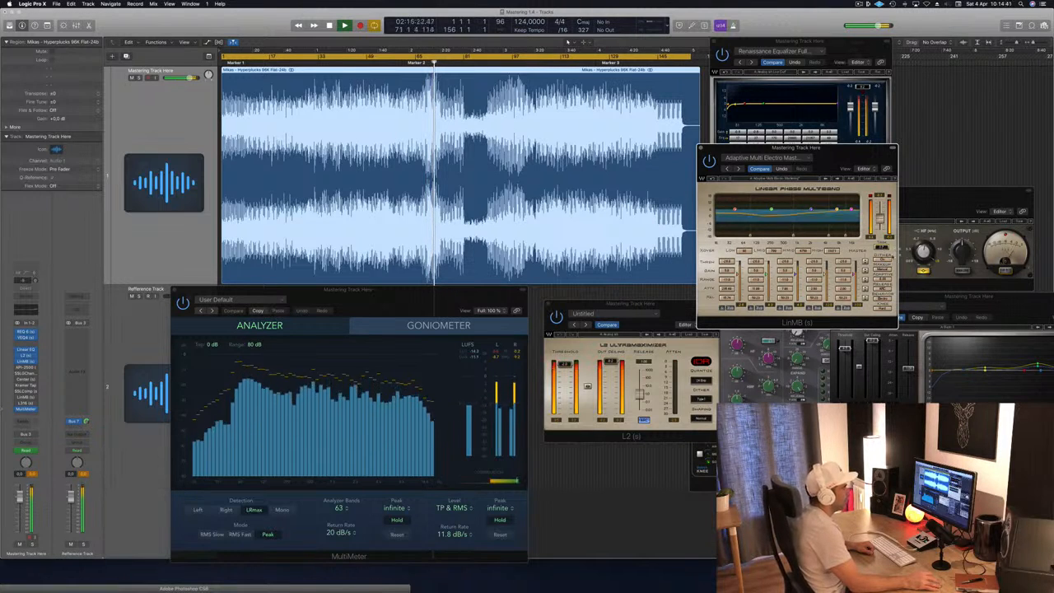
drag(849, 148, 859, 147)
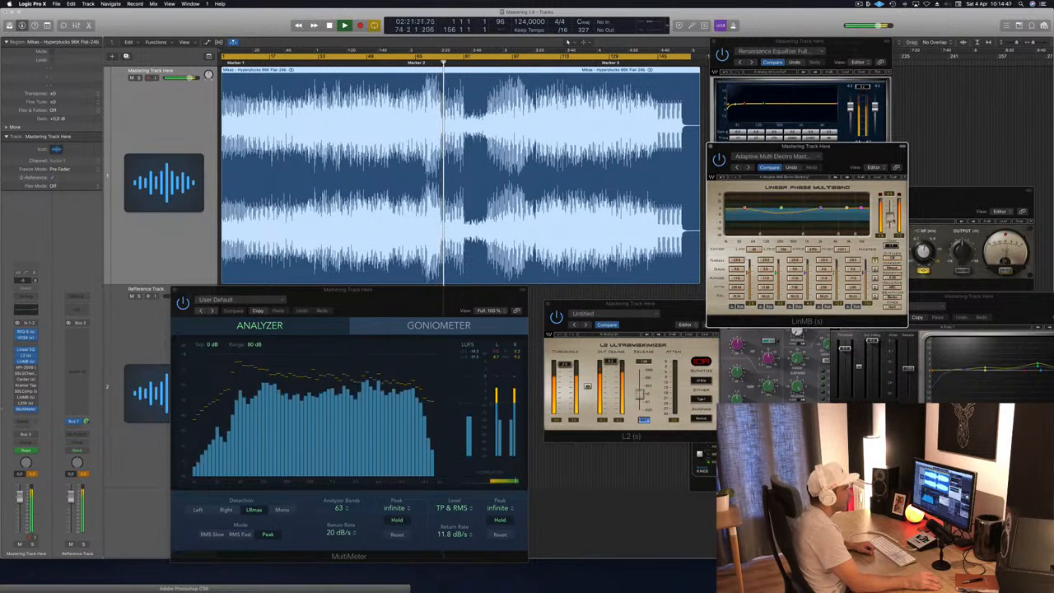
click(1006, 268)
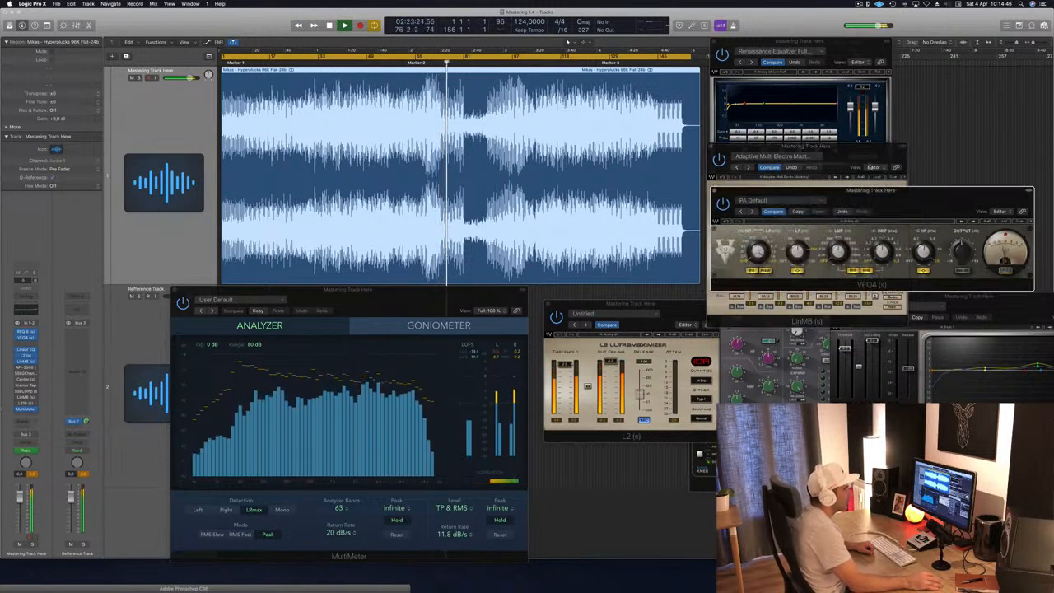
drag(855, 153, 871, 219)
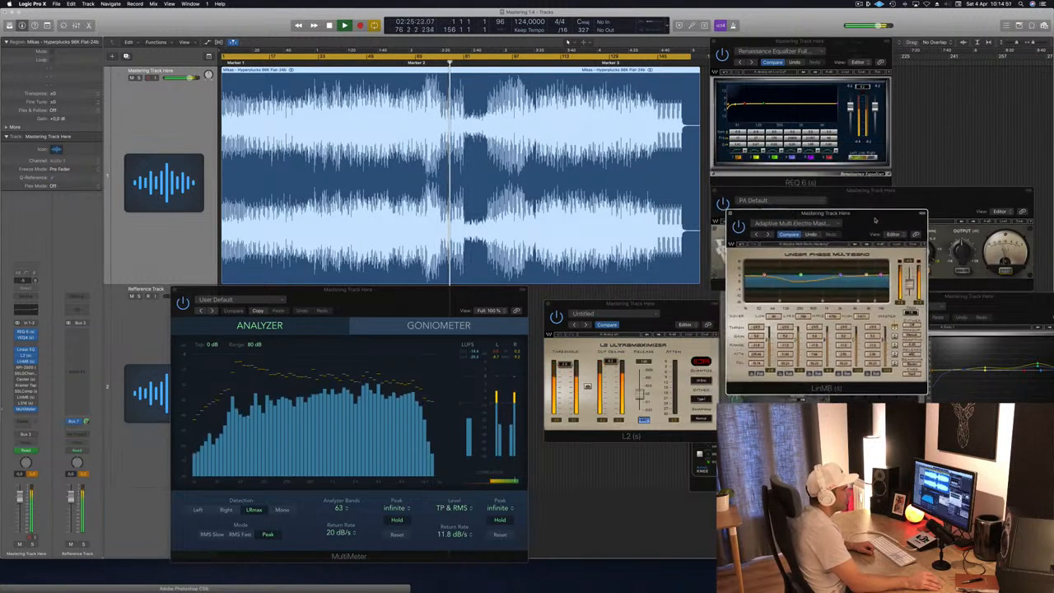
Start the cycle range at bar 47, restart playback from there and bring the LinMB window to the front.
key(Return)
click(321, 63)
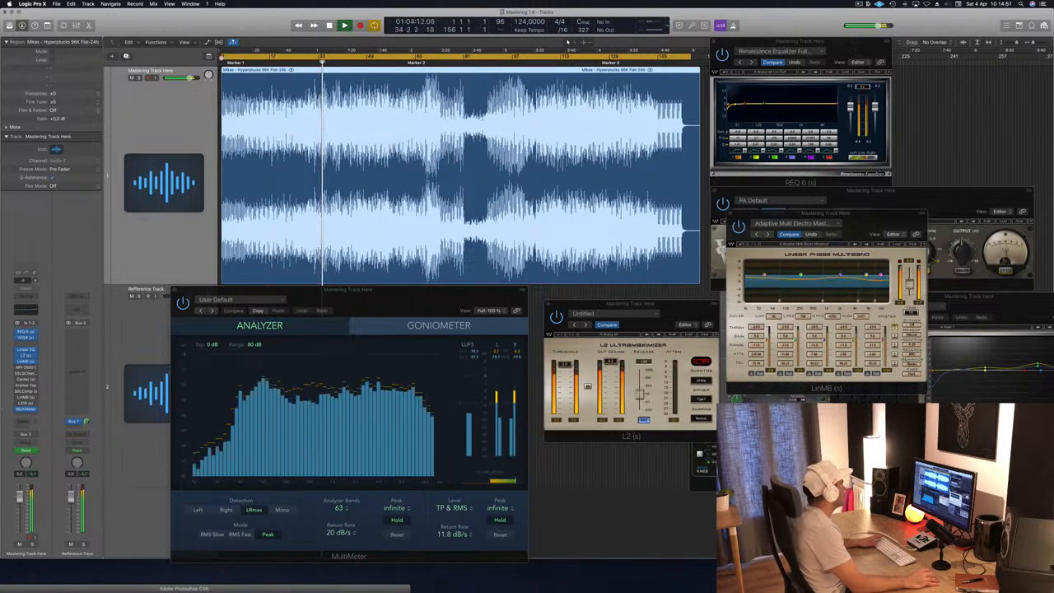
drag(220, 56, 359, 56)
key(space)
key(space)
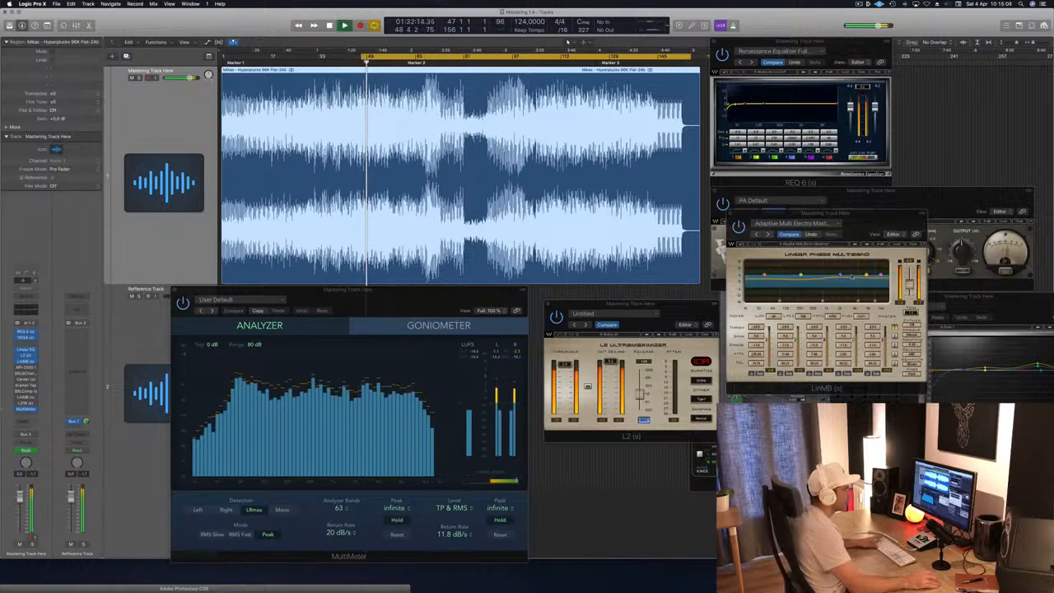
click(895, 328)
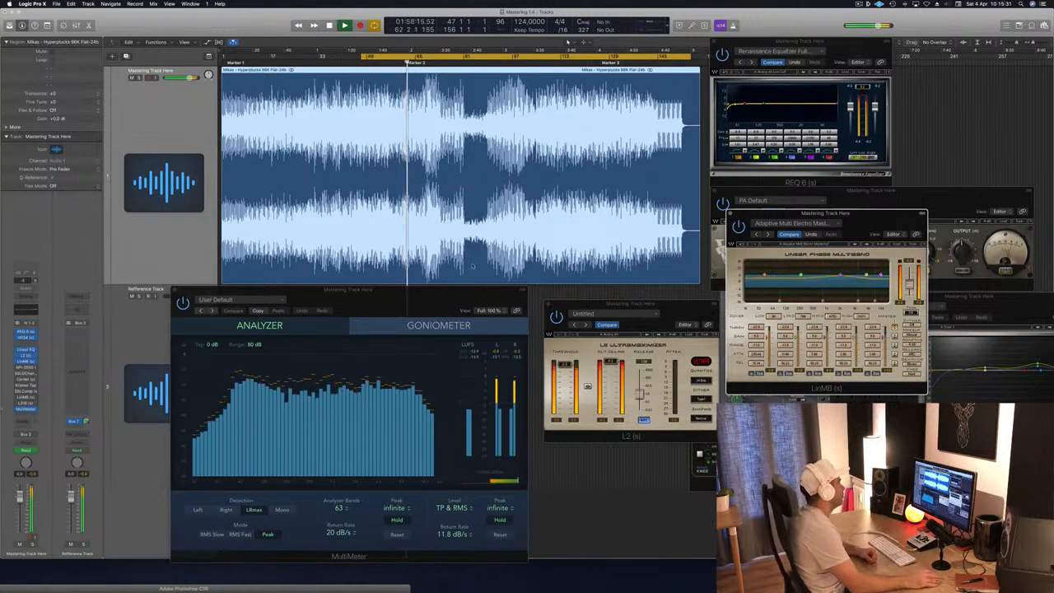
Open the API-2500 compressor, switch it on and place its window between the MultiMeter and the L2.
click(418, 309)
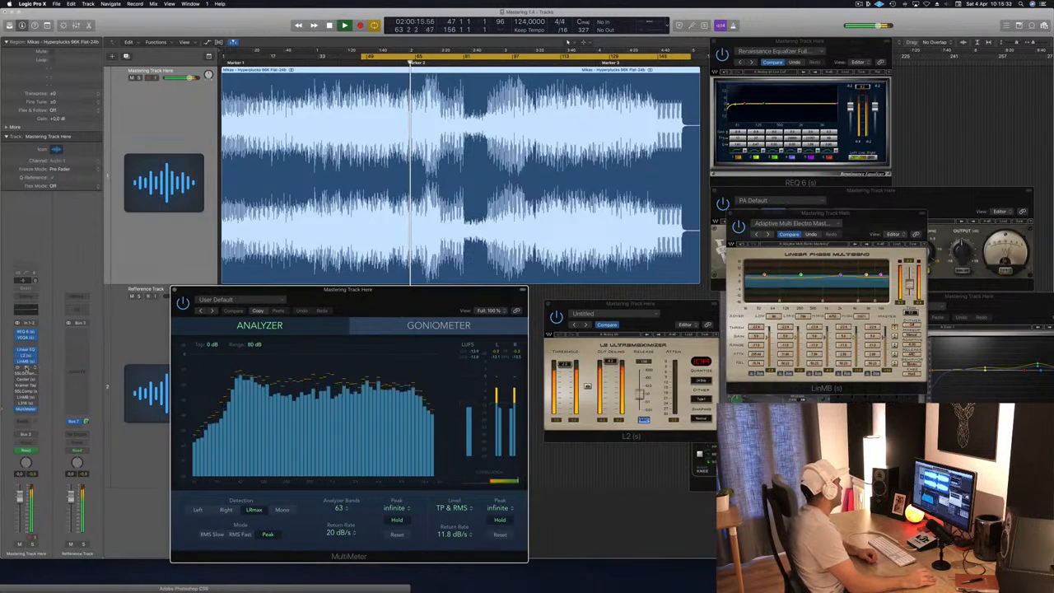
click(26, 369)
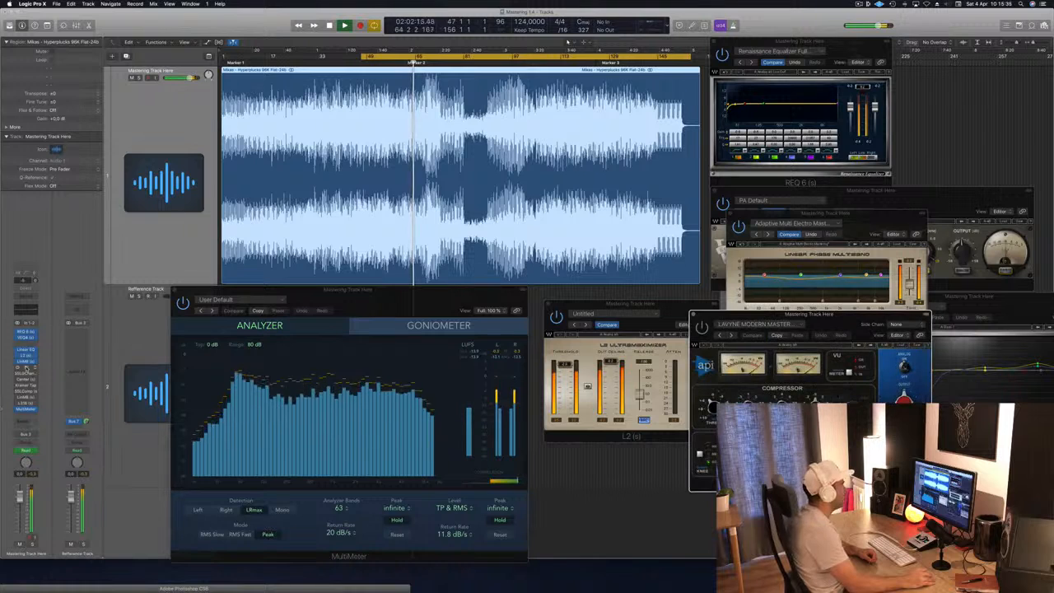
drag(843, 324, 576, 341)
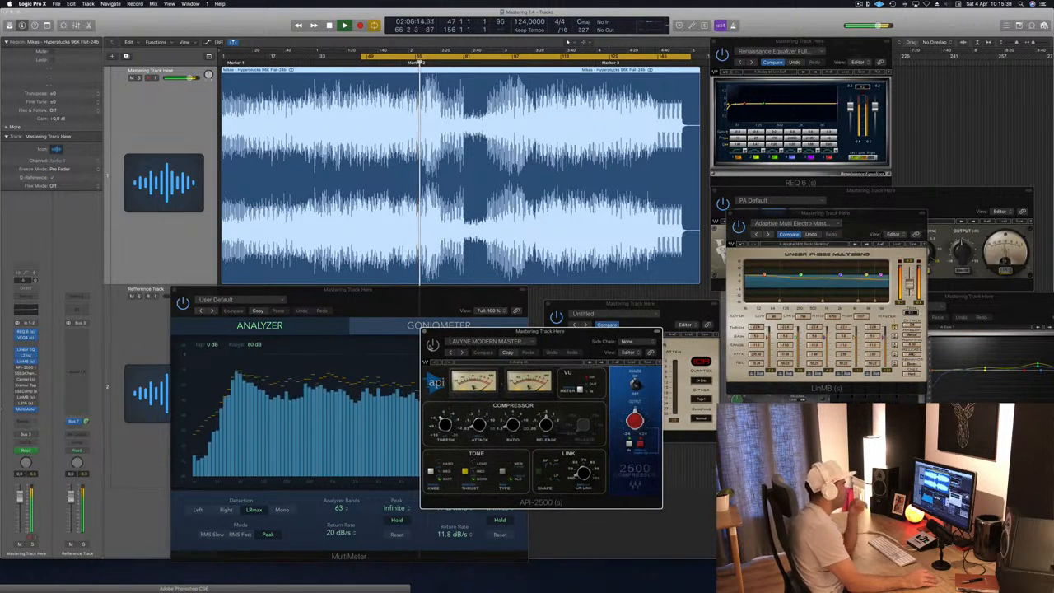
drag(575, 335, 578, 313)
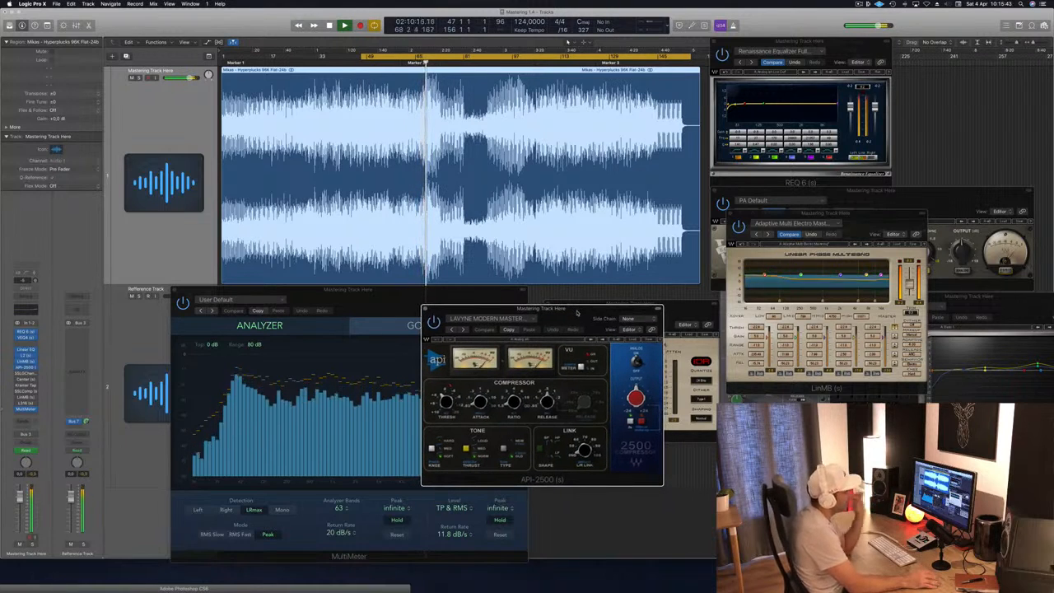
drag(577, 313, 574, 291)
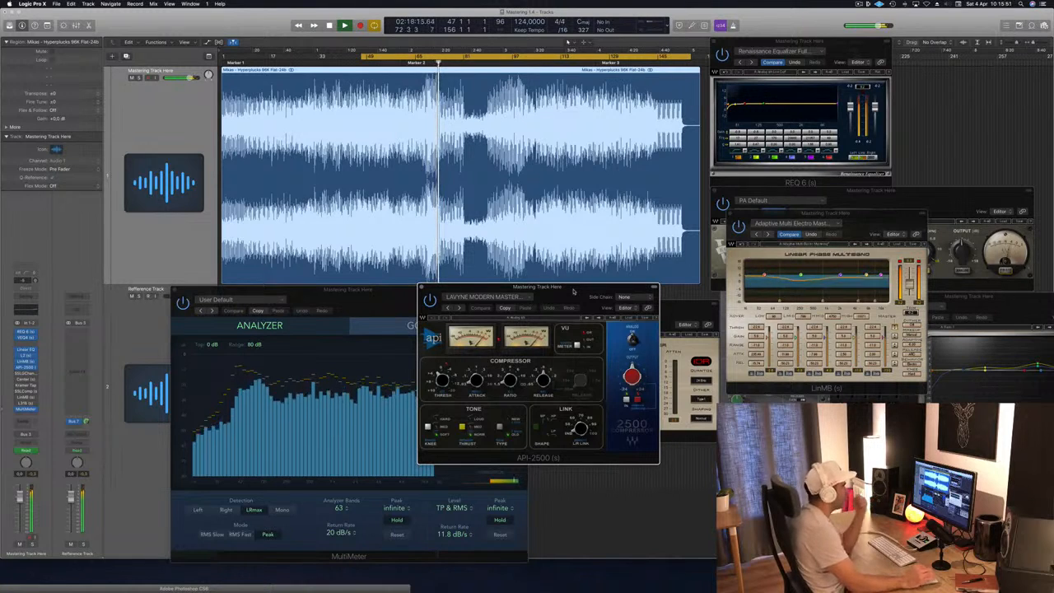
Move playback and the start of the cycle range to bar 105, and shift the API-2500 window up off the MultiMeter.
click(536, 62)
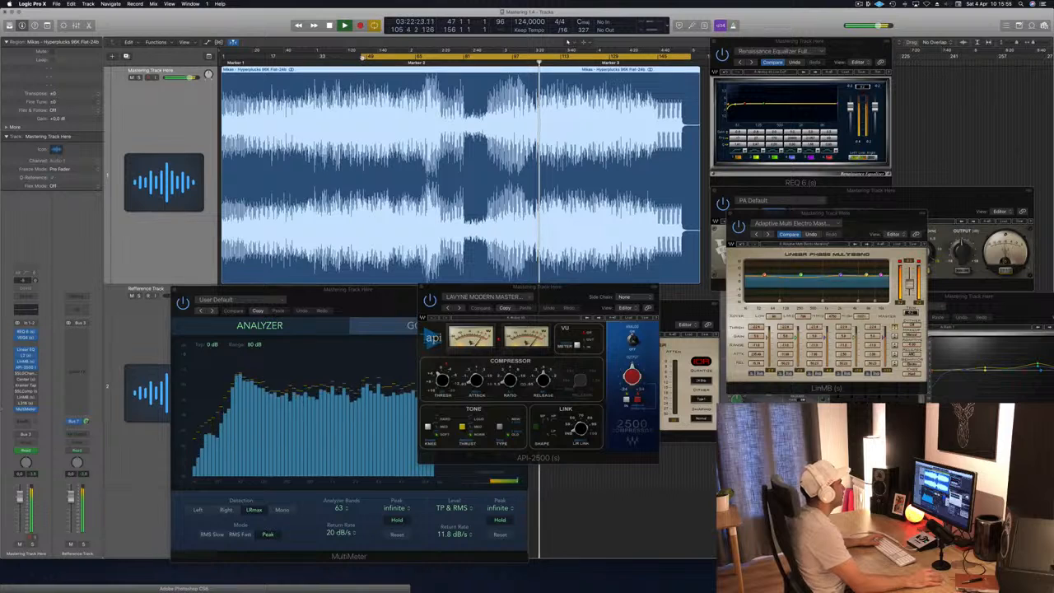
drag(360, 56, 540, 60)
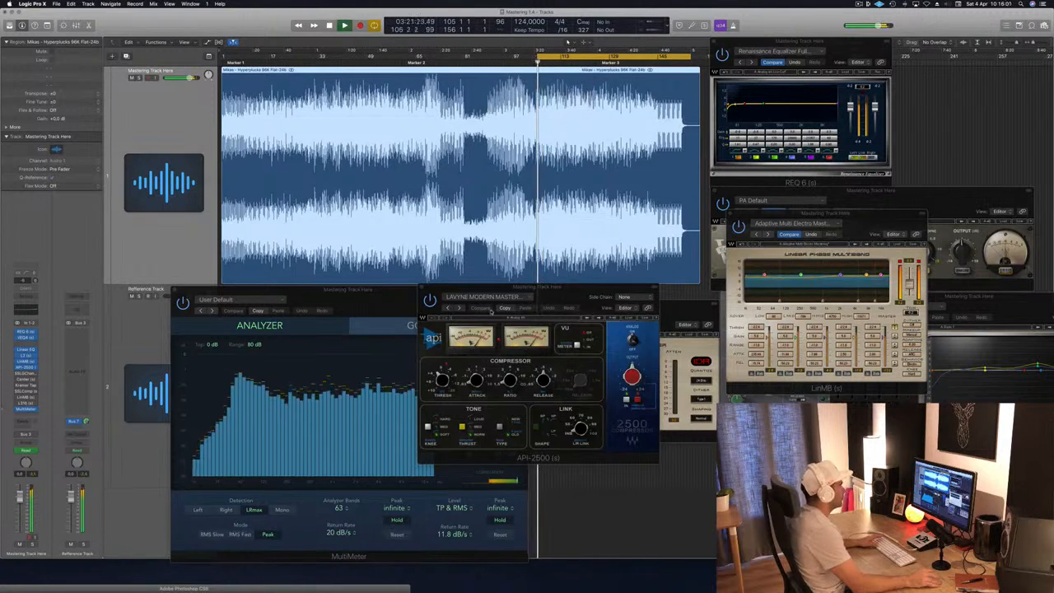
drag(573, 293, 600, 244)
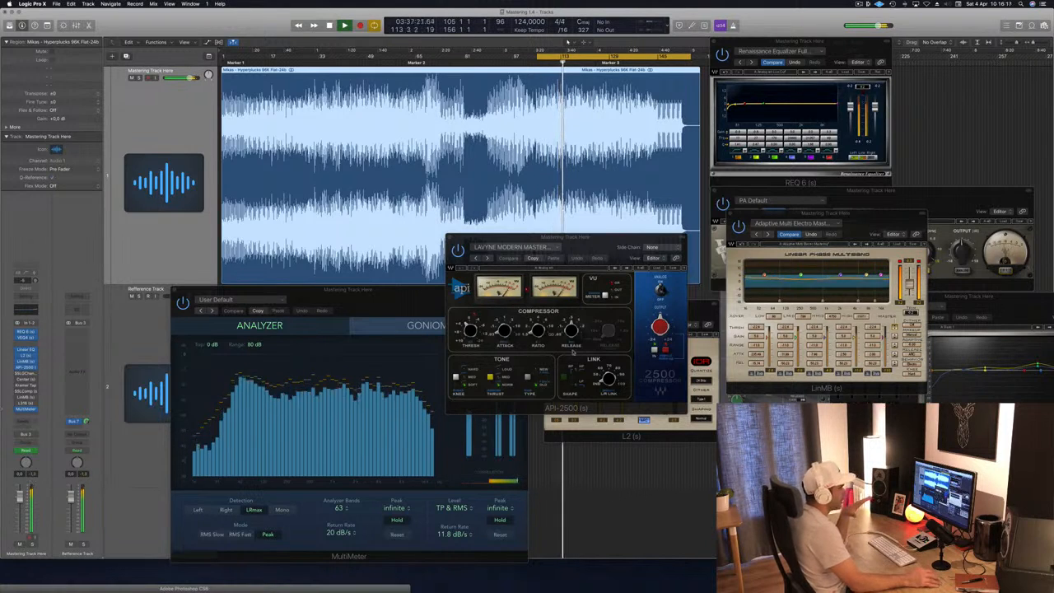
Move the LinMB window aside, fine-tune the API-2500's threshold, close the API-2500 and return to the MultiMeter.
click(900, 220)
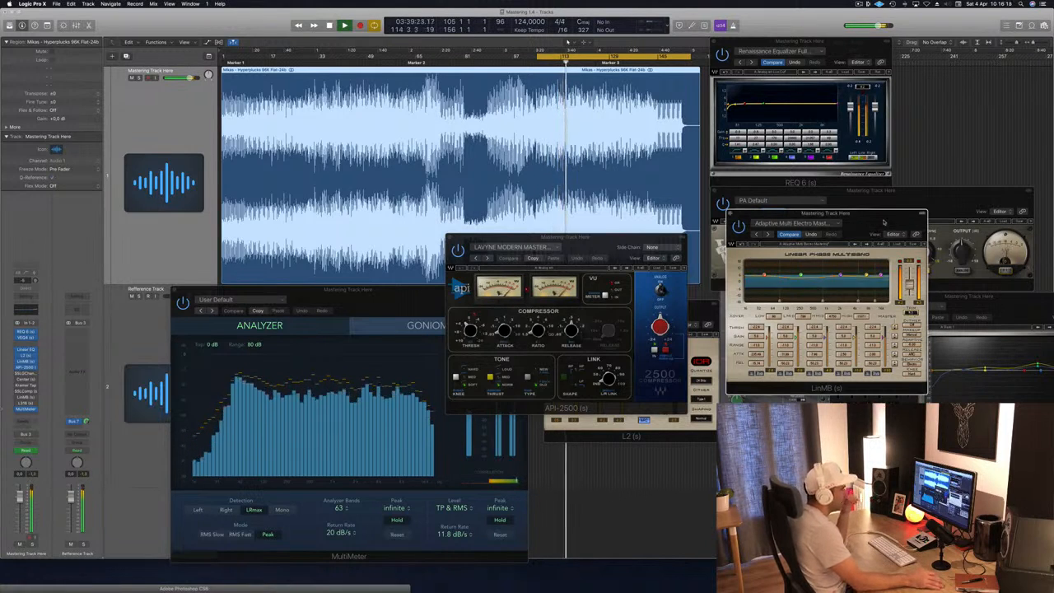
drag(900, 221, 991, 207)
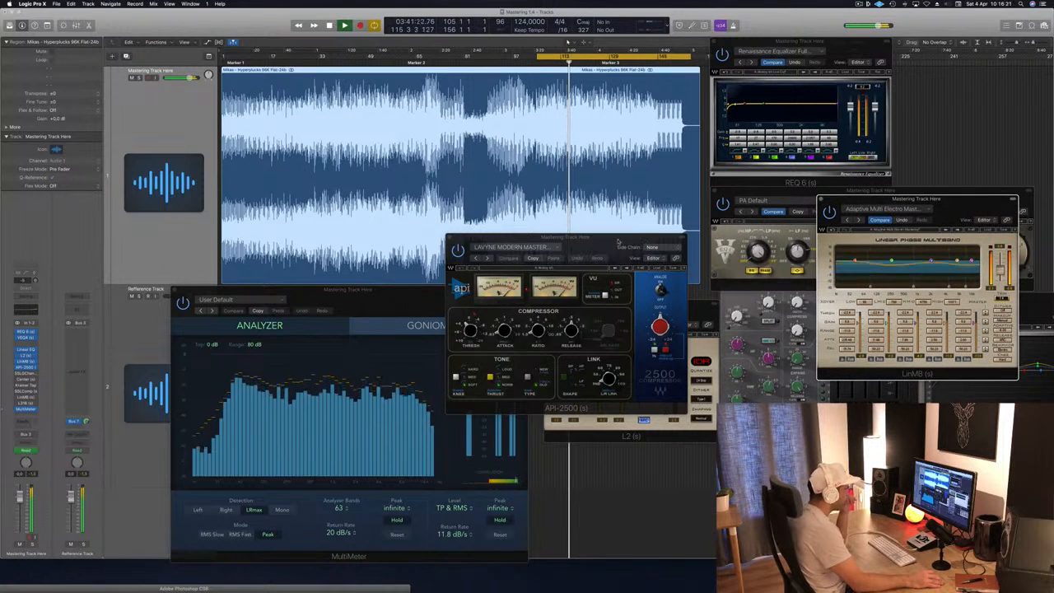
drag(568, 238, 595, 234)
drag(499, 328, 499, 326)
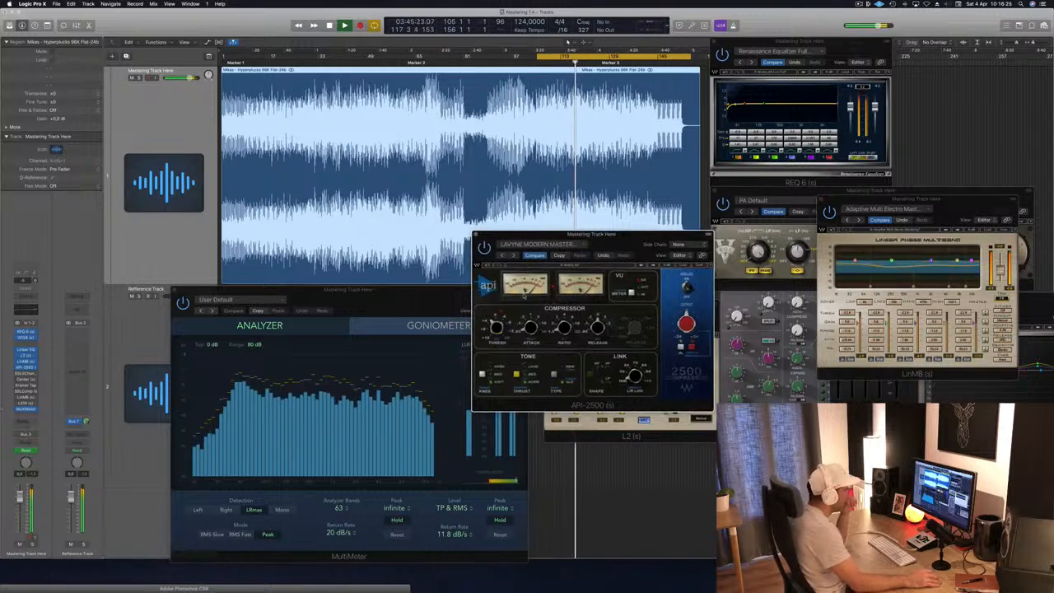
drag(613, 239, 649, 243)
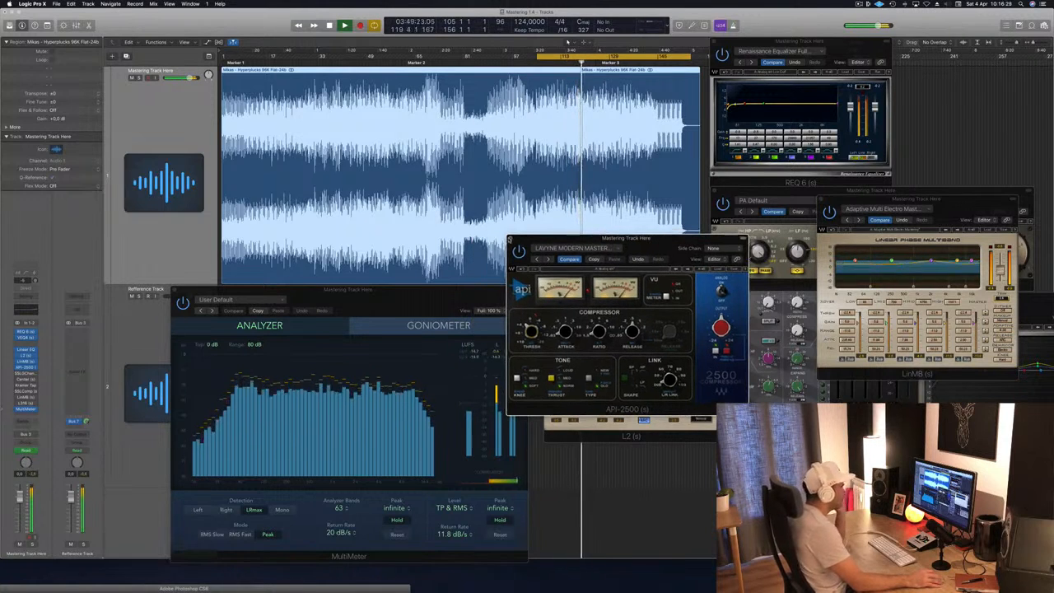
click(510, 238)
click(451, 383)
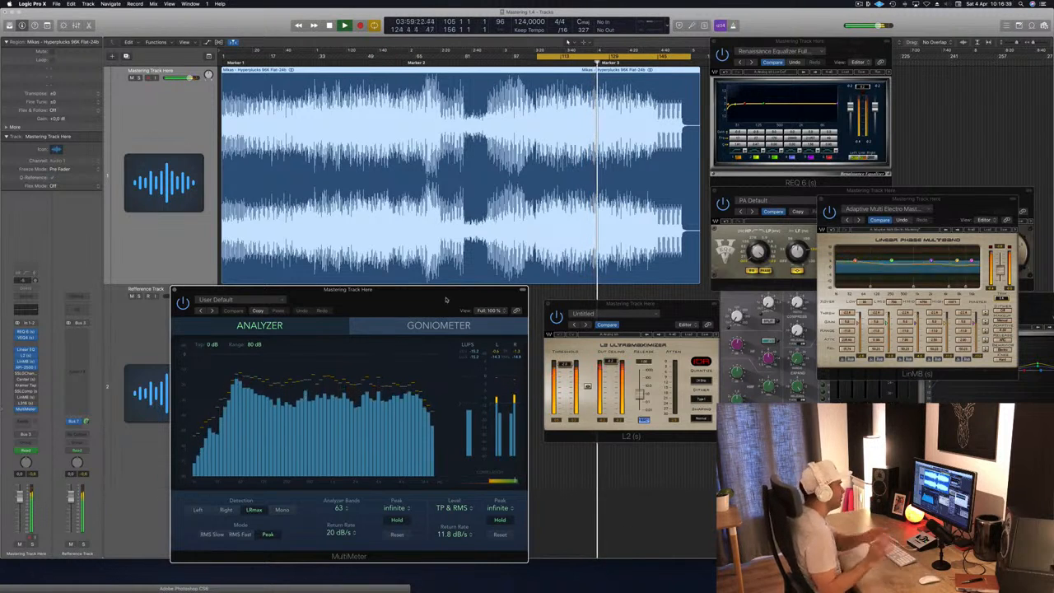
drag(445, 300, 447, 299)
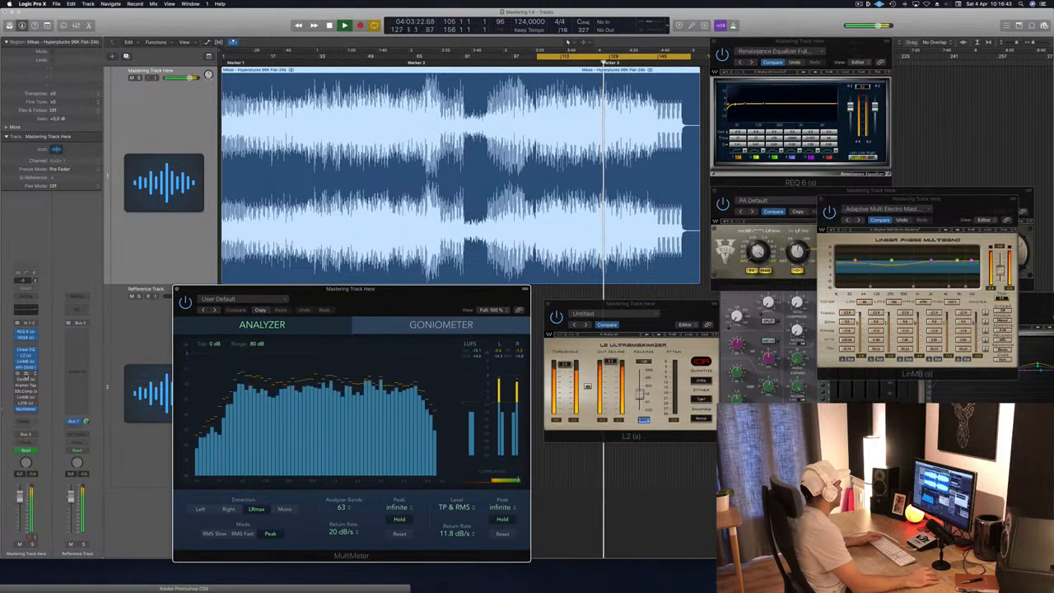
Open the SSL G-Channel, switch it on and place its window over the L2's edge.
click(25, 375)
click(25, 375)
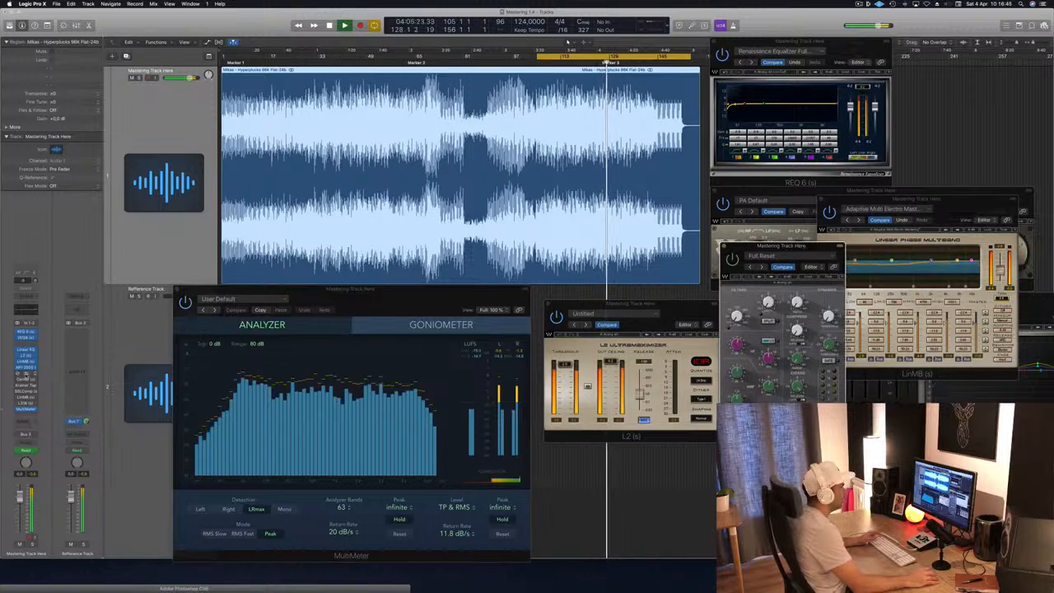
drag(792, 247, 718, 256)
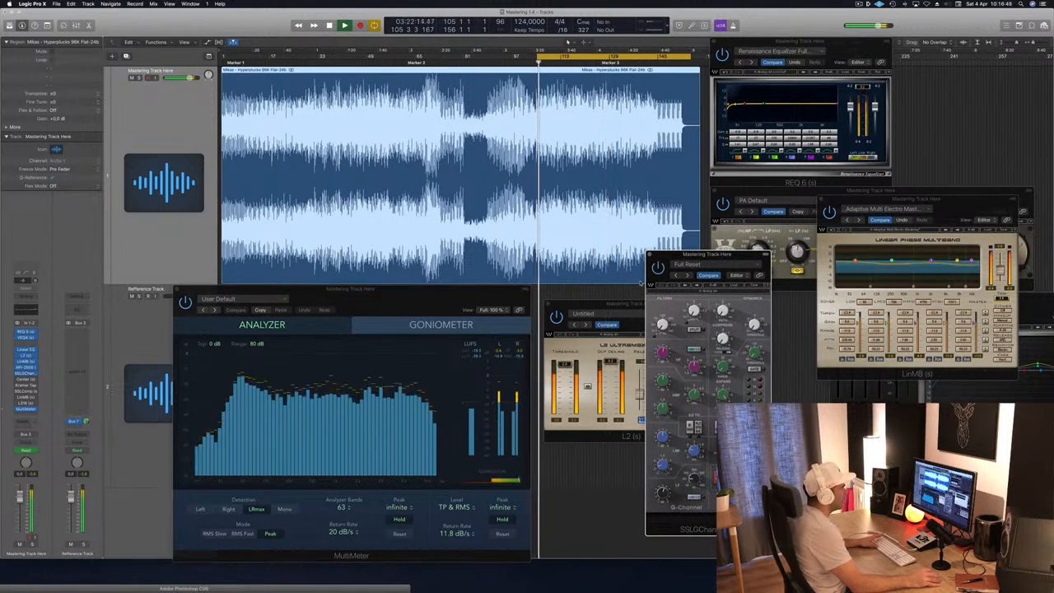
Pause and resume playback twice with the SSL G-Channel active, and move the LinMB window below the VEQ4's controls.
key(space)
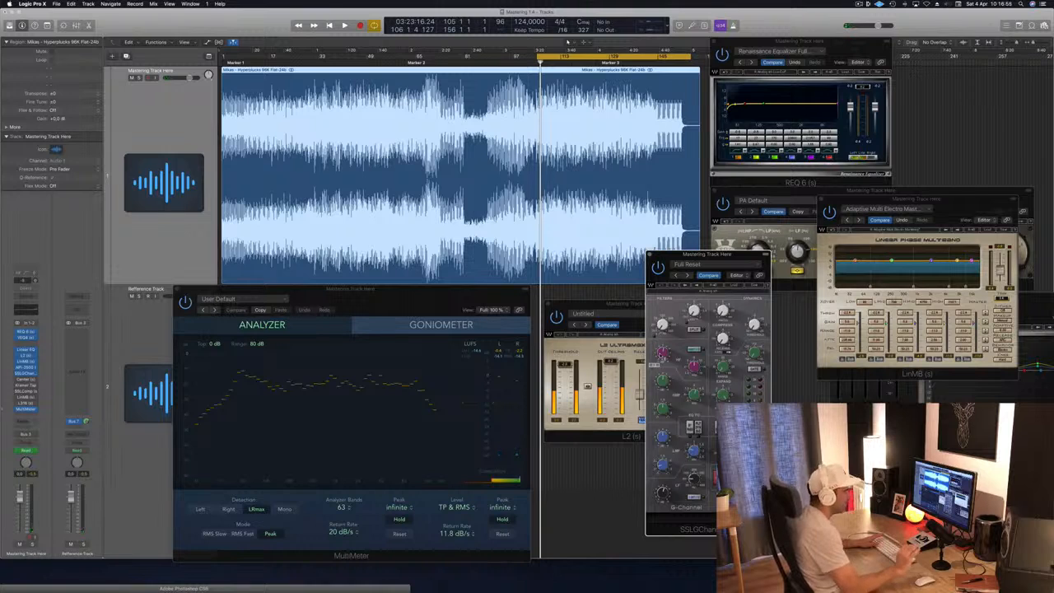
key(space)
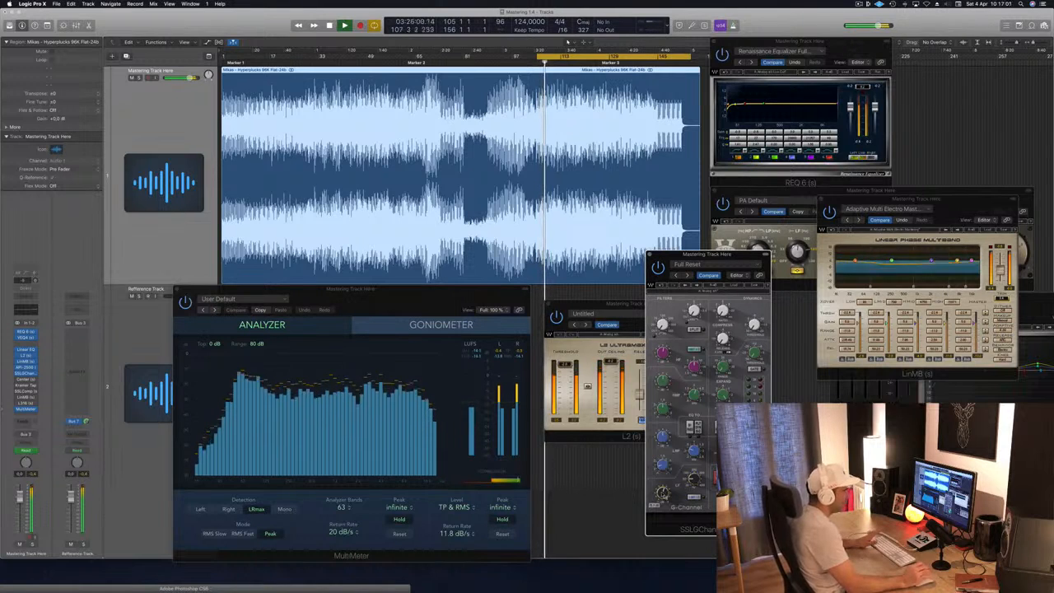
key(space)
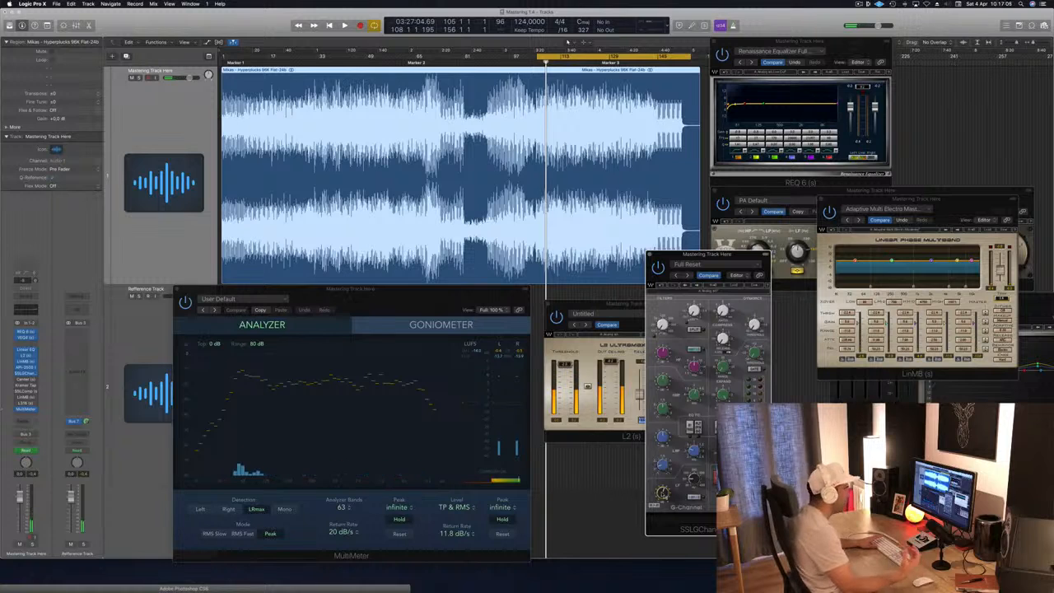
key(space)
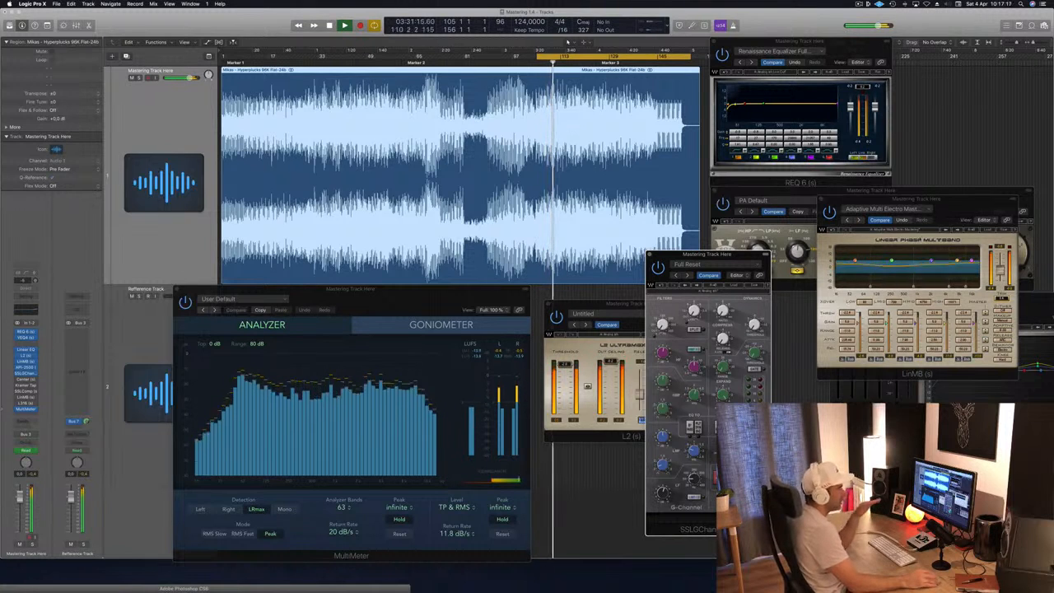
drag(968, 191, 997, 257)
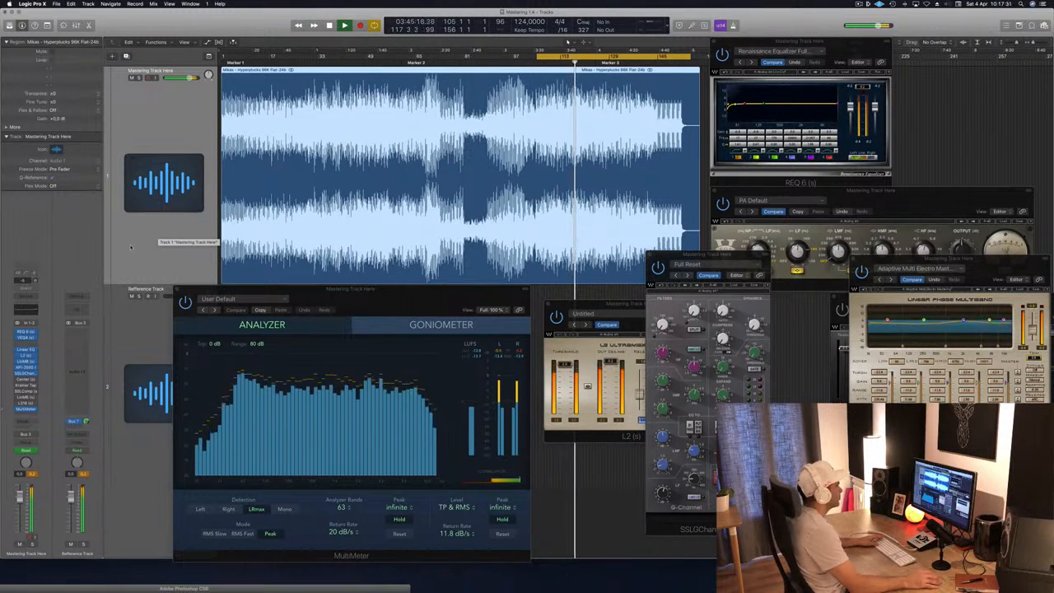
Switch on the Center plug-in while playback is paused, then open it and place its window between the MultiMeter and SSL G-Channel with playback running.
key(space)
click(18, 379)
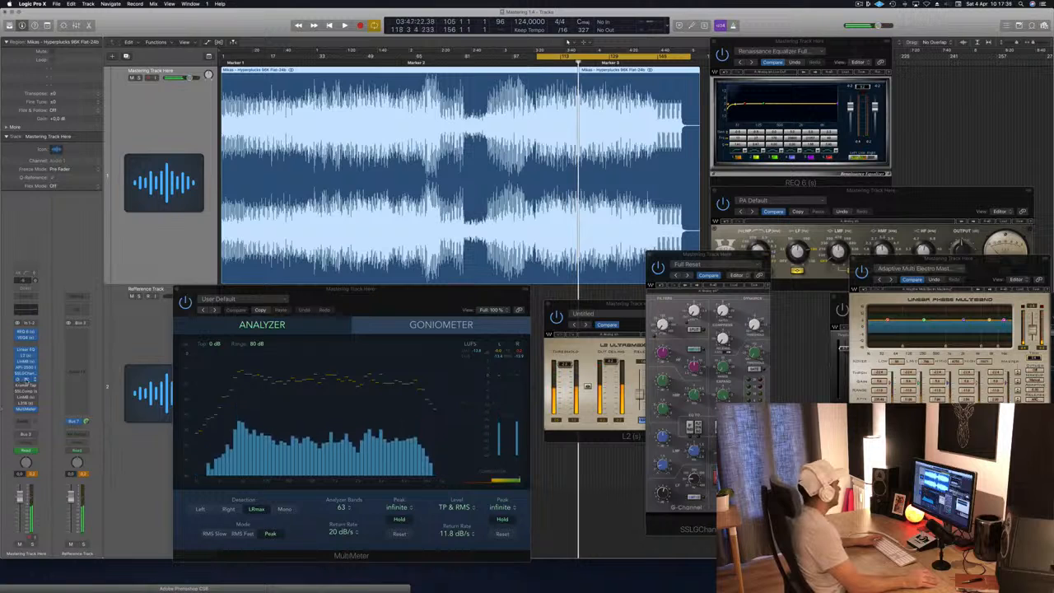
click(26, 379)
key(space)
drag(140, 28, 584, 195)
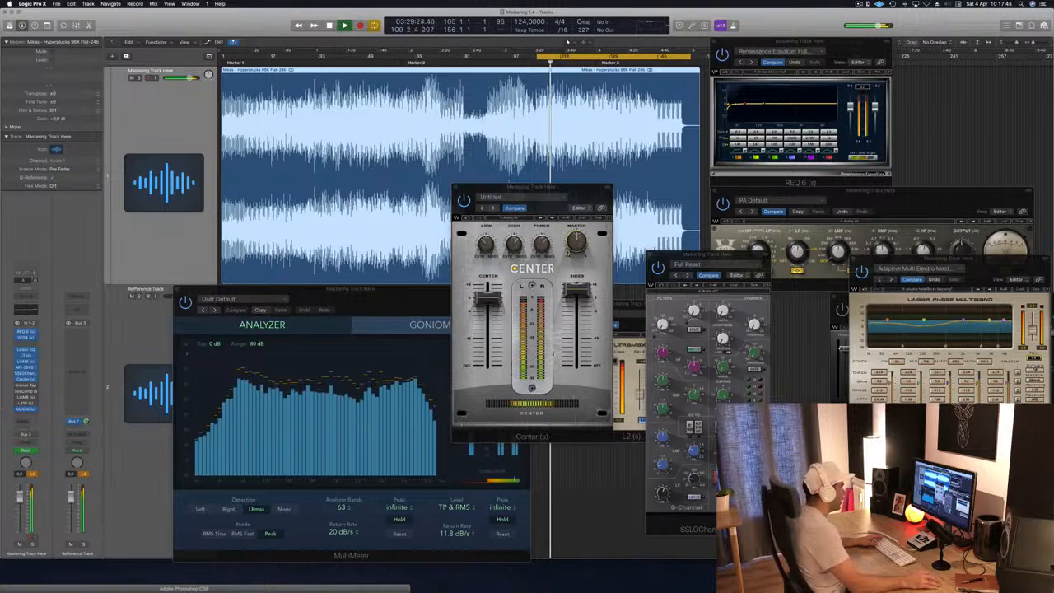
click(577, 240)
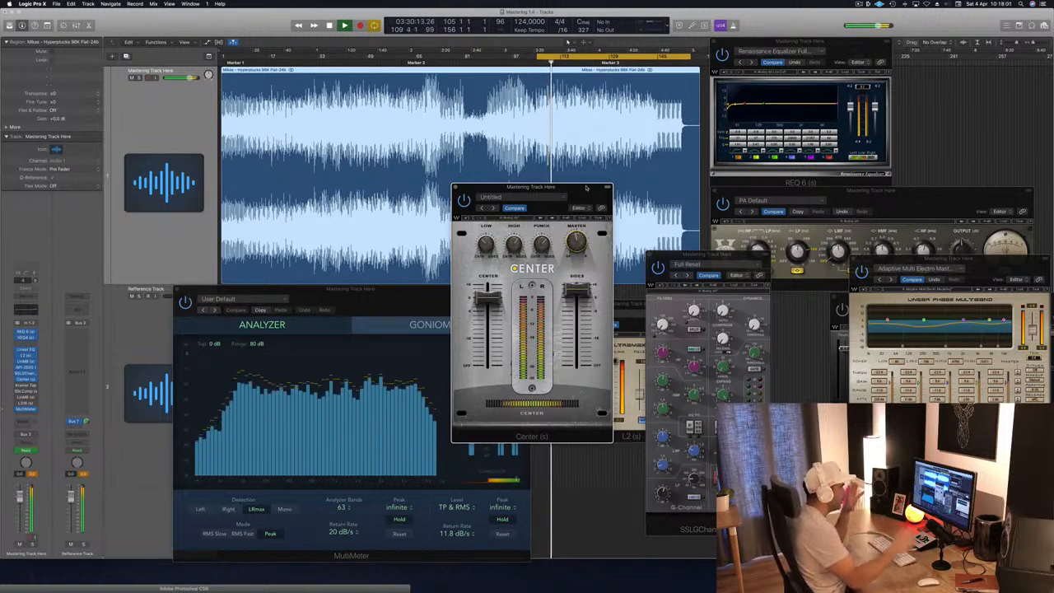
Restart playback from the start of the cycle range and show the Smart Controls below the tracks.
click(741, 255)
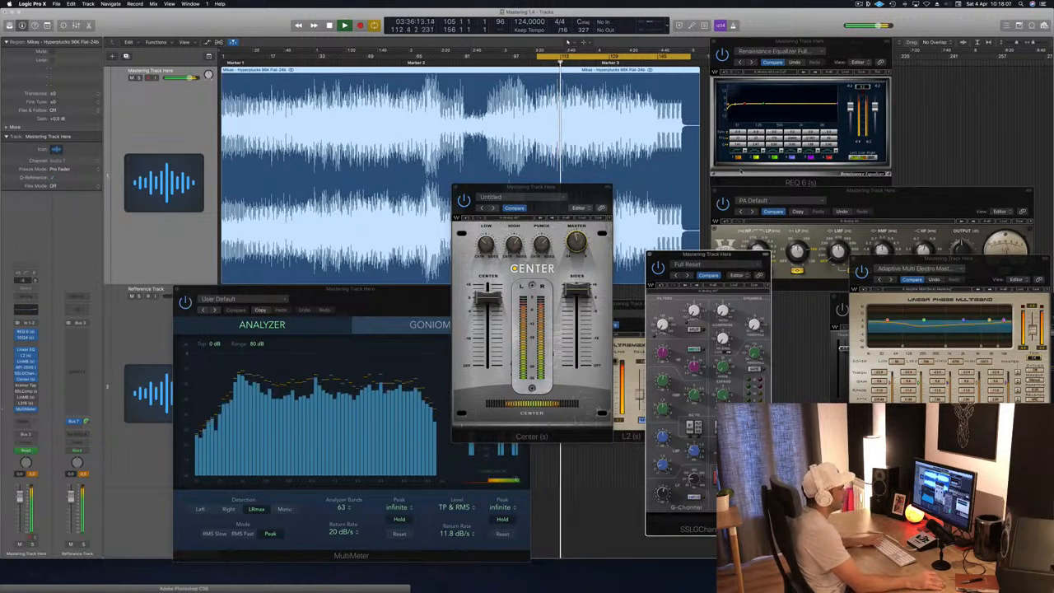
key(space)
key(b)
key(space)
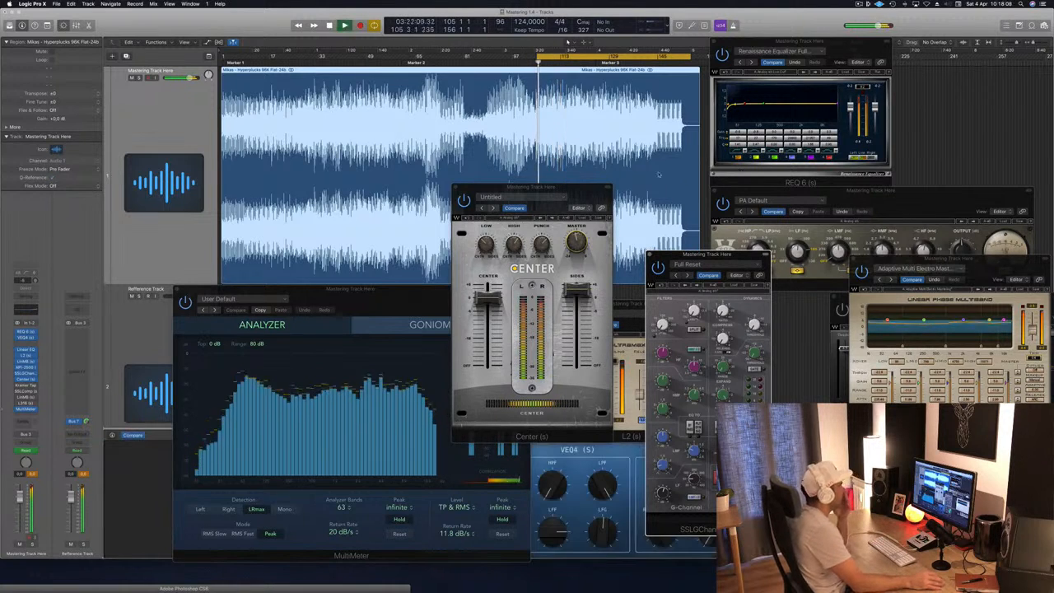
Shift the Center window off the MultiMeter's level meters while listening, and close the Center plug-in.
click(565, 191)
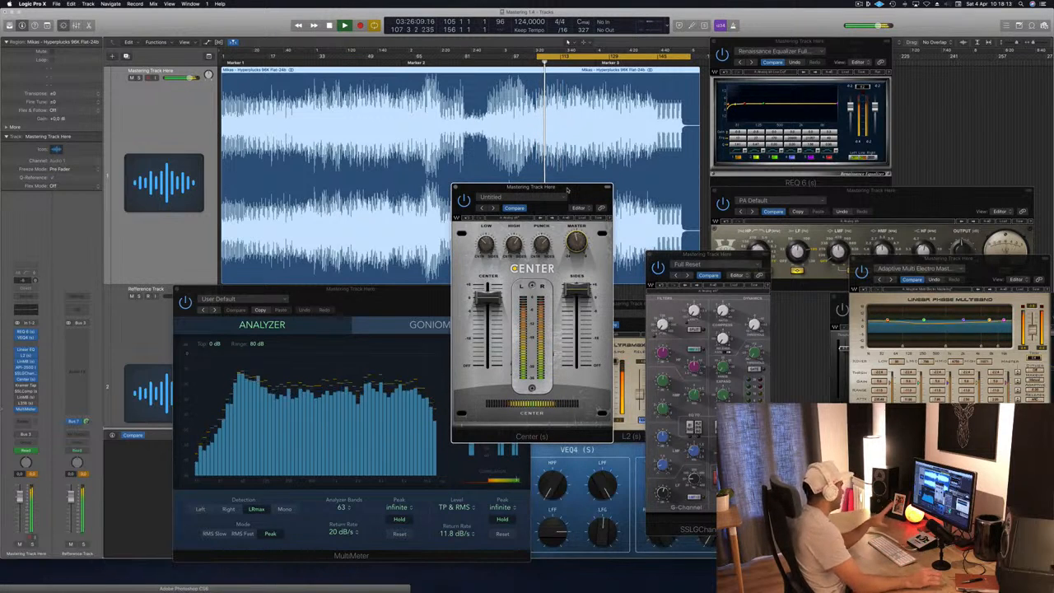
drag(566, 190, 576, 195)
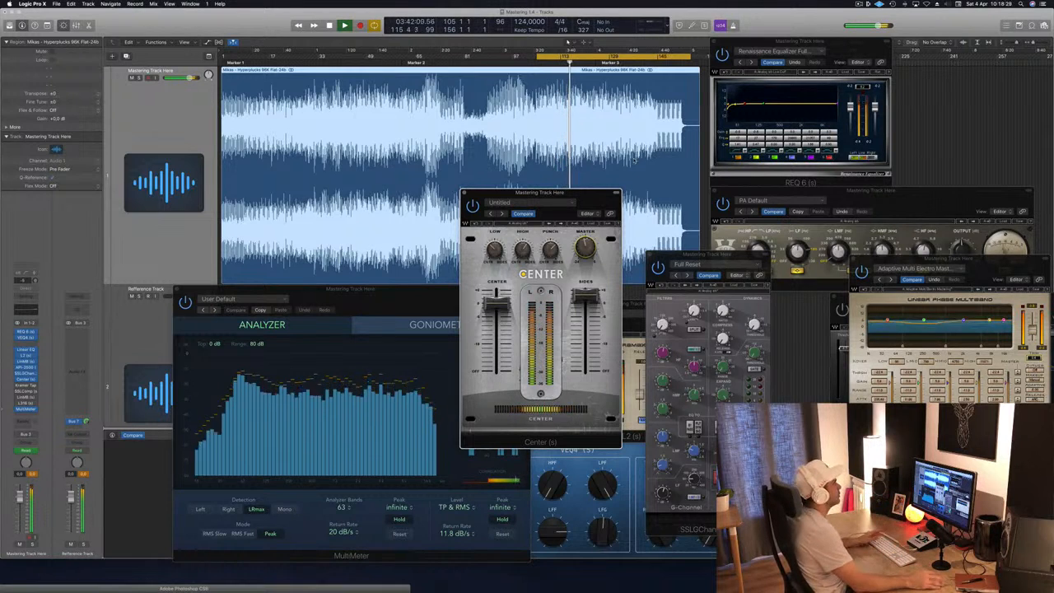
drag(584, 196, 608, 198)
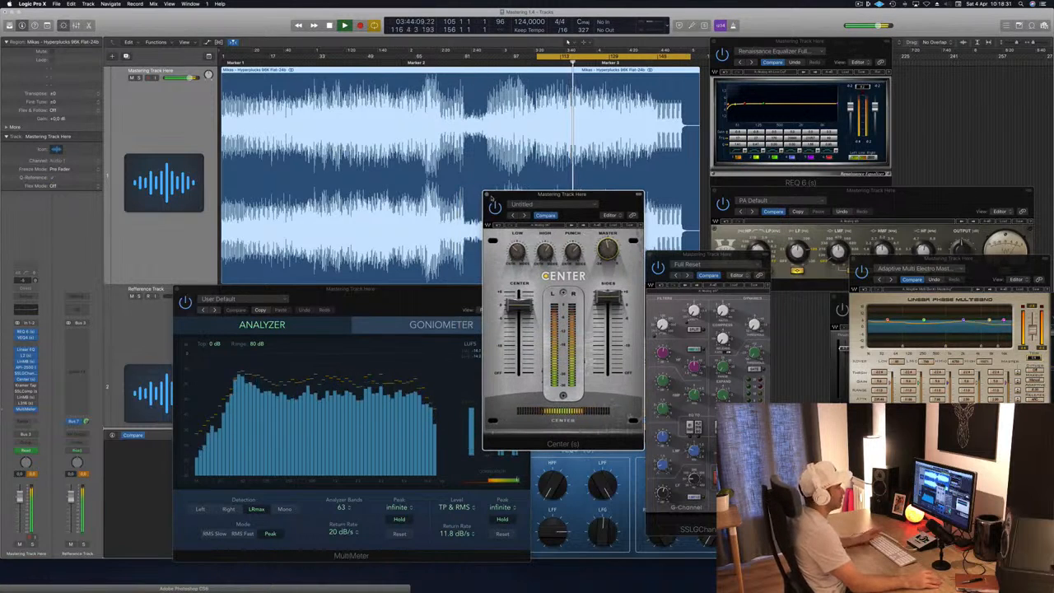
click(489, 196)
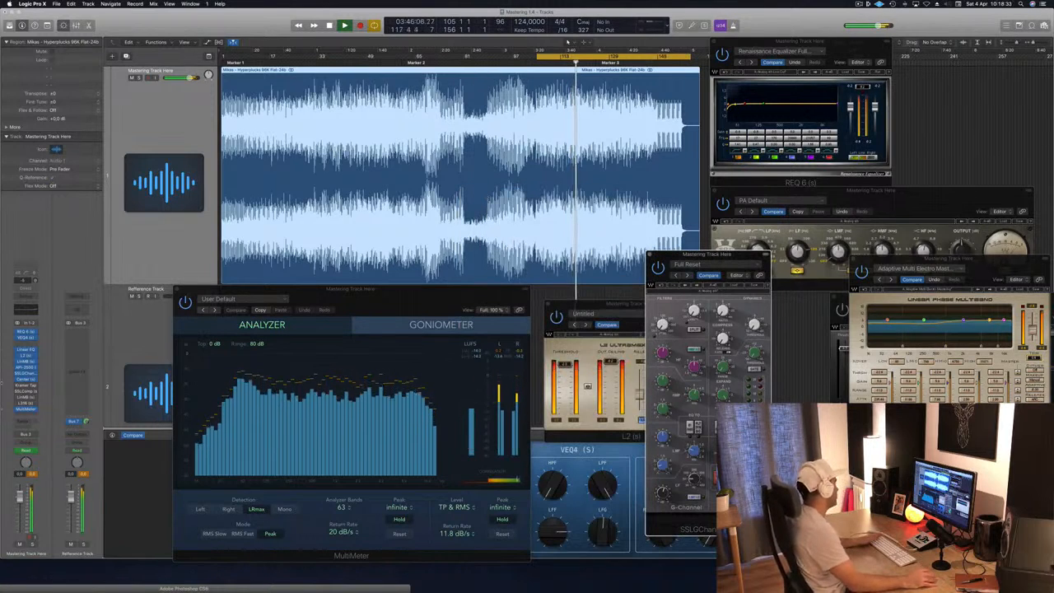
Open the Kramer Tape with its Mastering Clean and Open preset and place its window above the L2, clear of the MultiMeter.
click(26, 385)
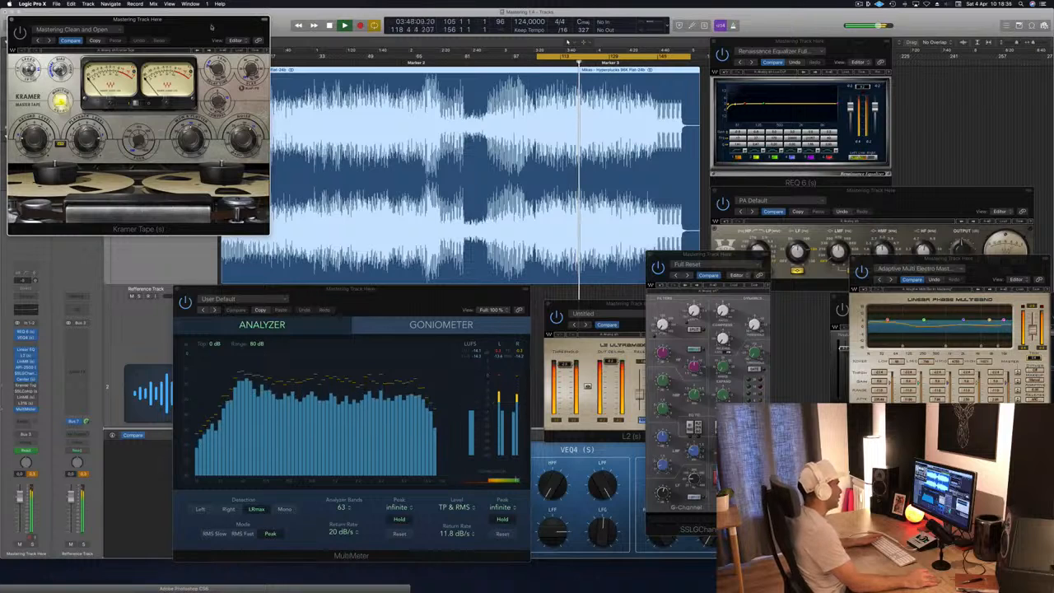
drag(210, 30, 709, 164)
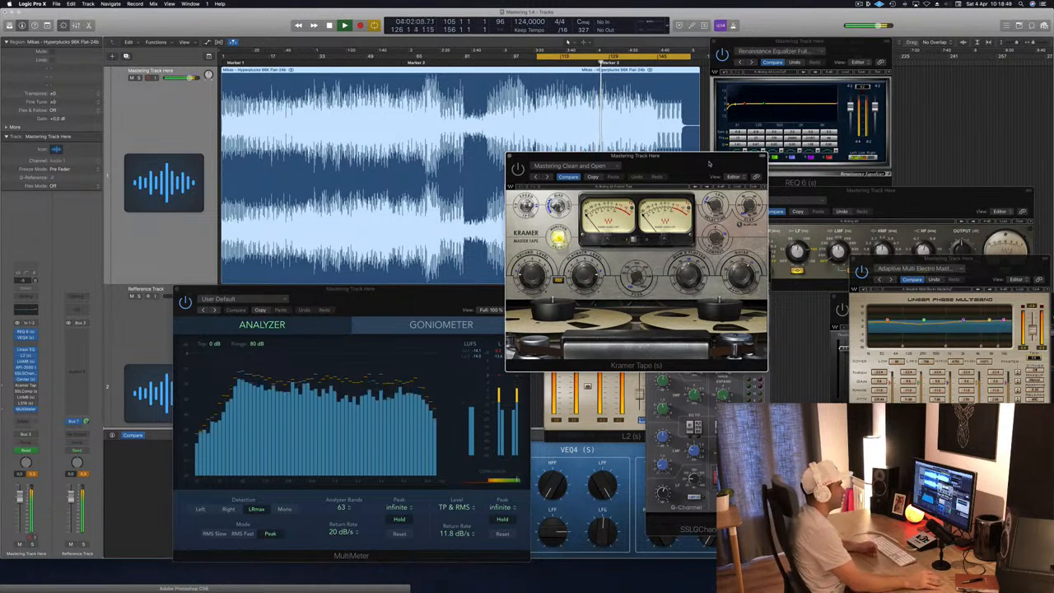
drag(709, 164, 565, 148)
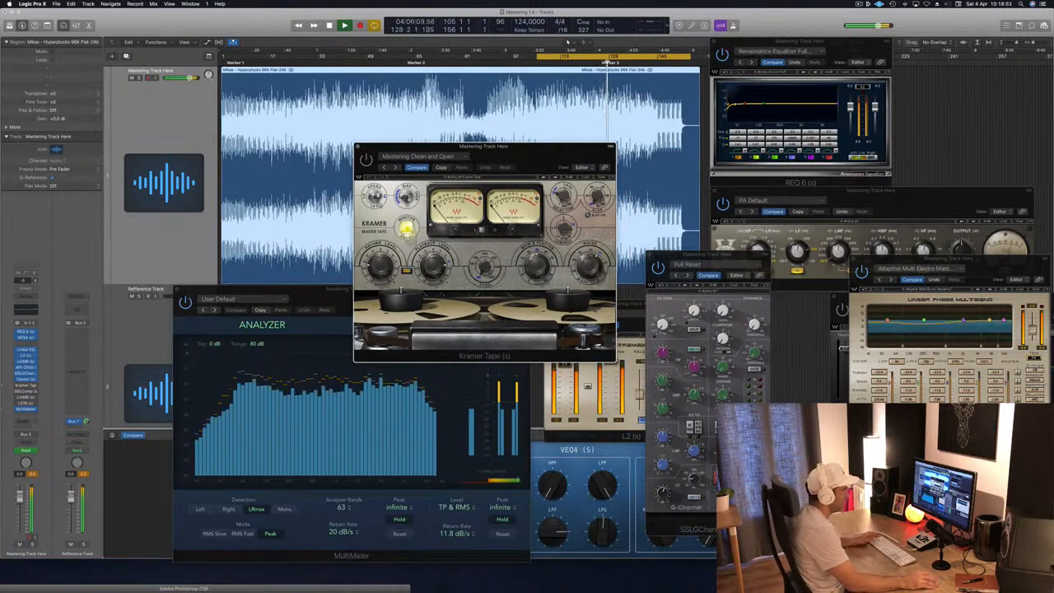
click(707, 255)
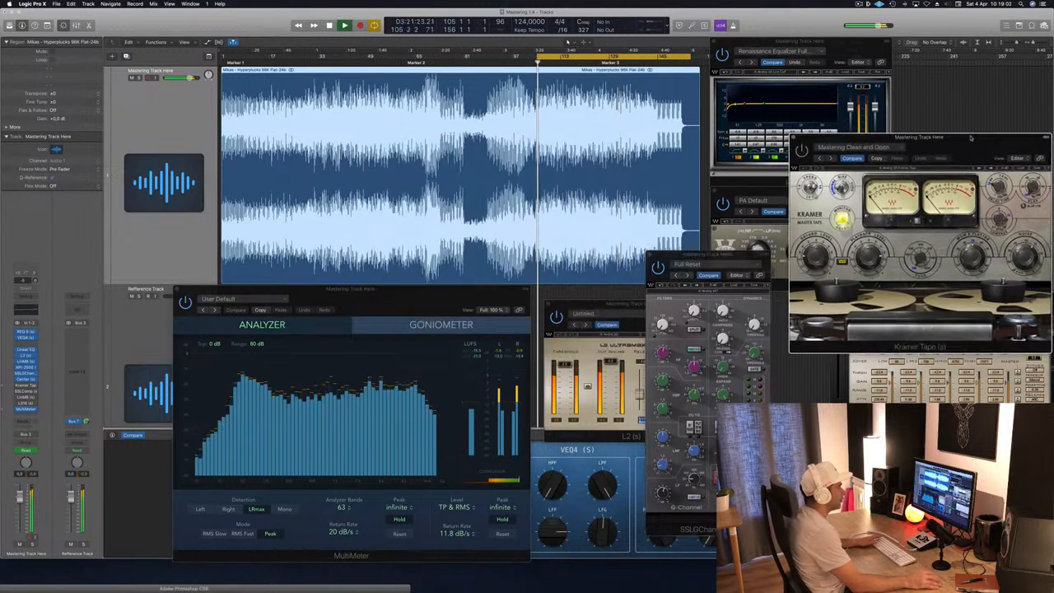
drag(971, 137, 991, 115)
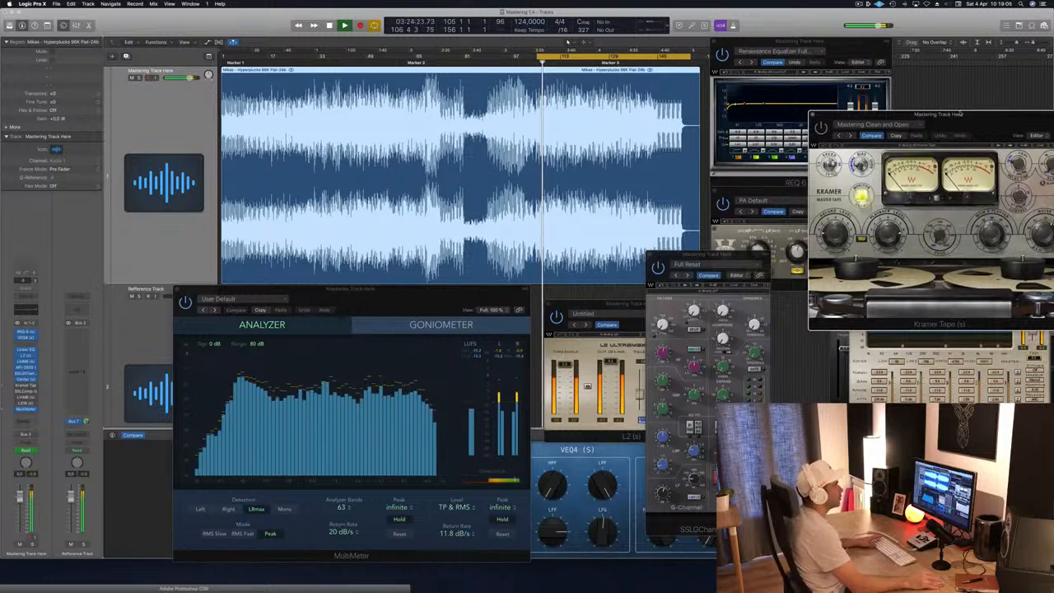
drag(971, 118, 668, 135)
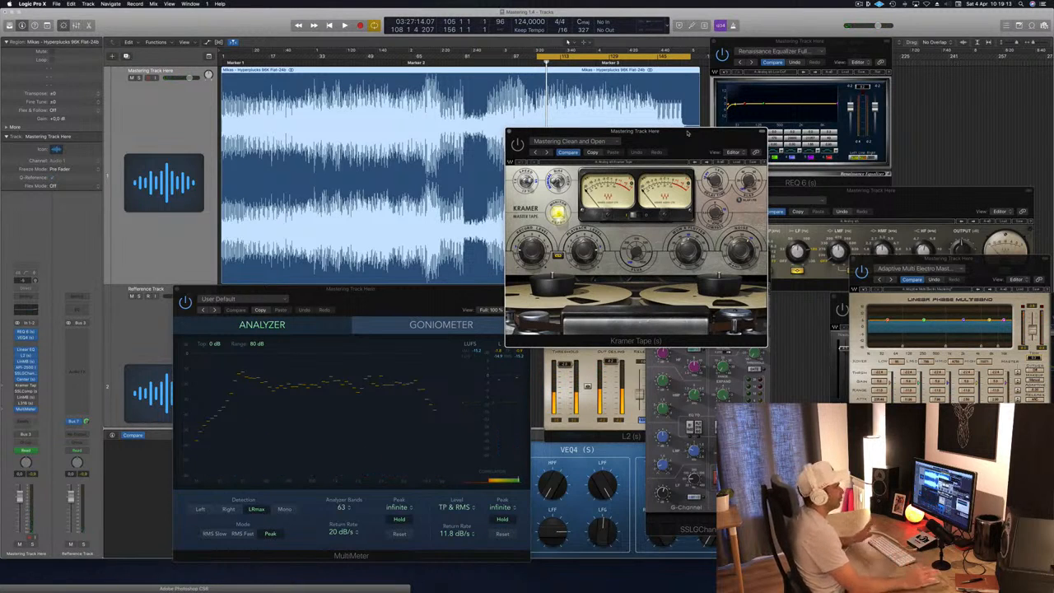
drag(687, 132, 692, 134)
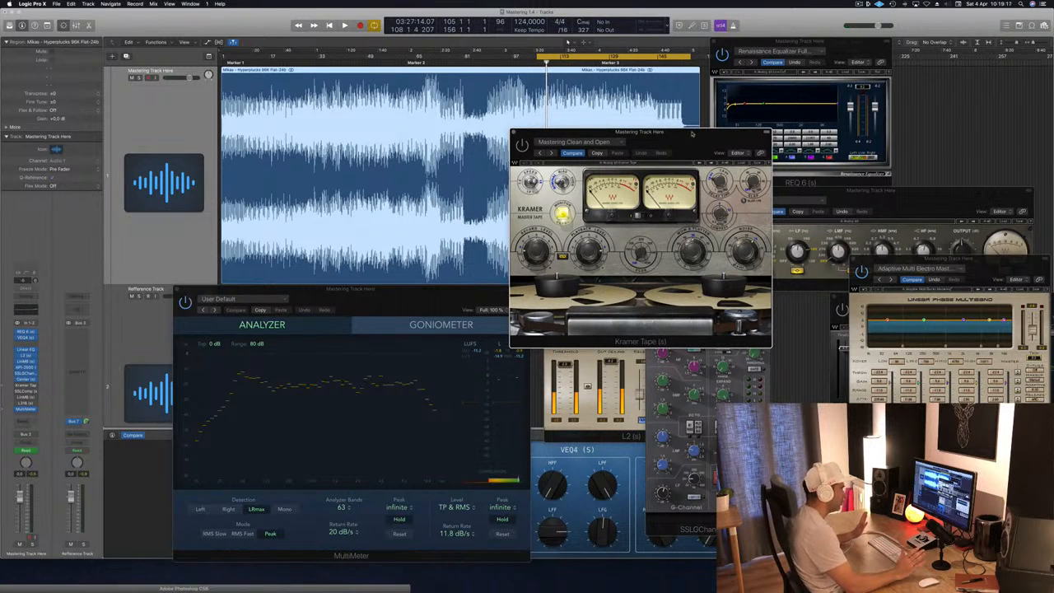
Switch on the Kramer Tape and audition it with repeated playback, moving its window clear of the MultiMeter's level meters.
key(space)
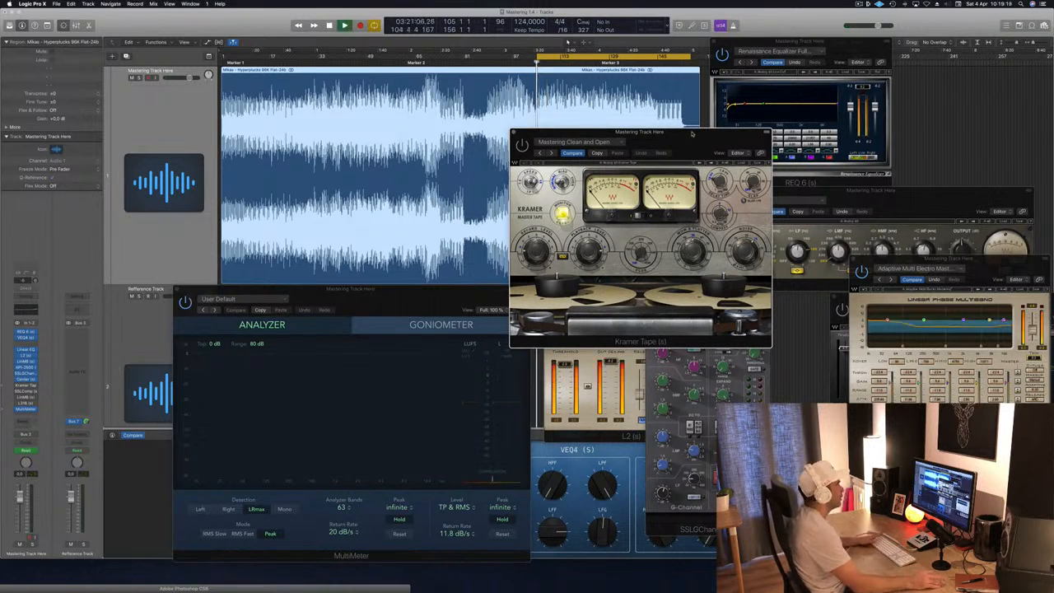
drag(692, 134, 660, 143)
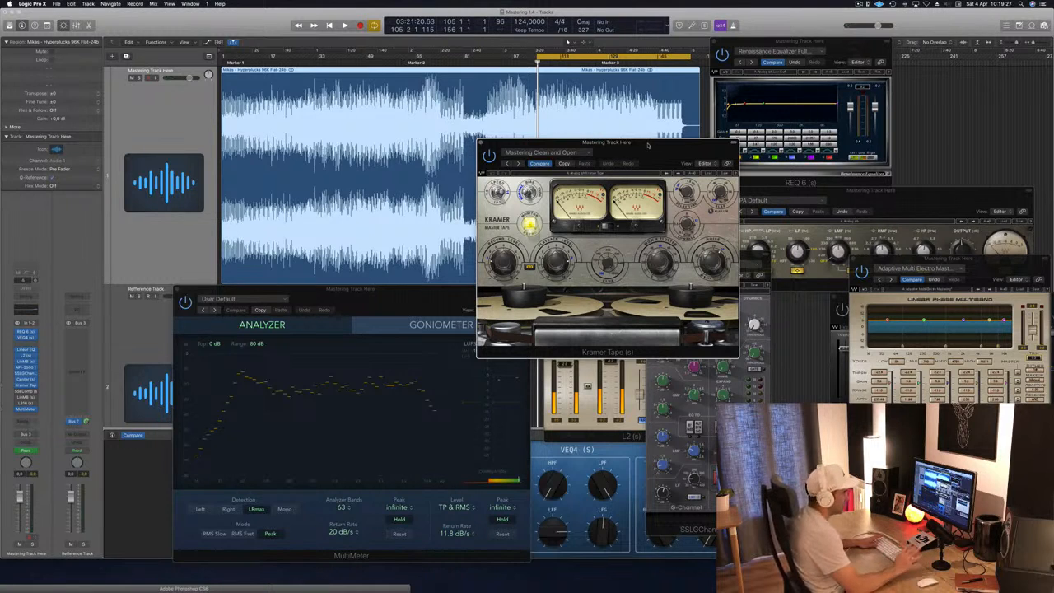
key(space)
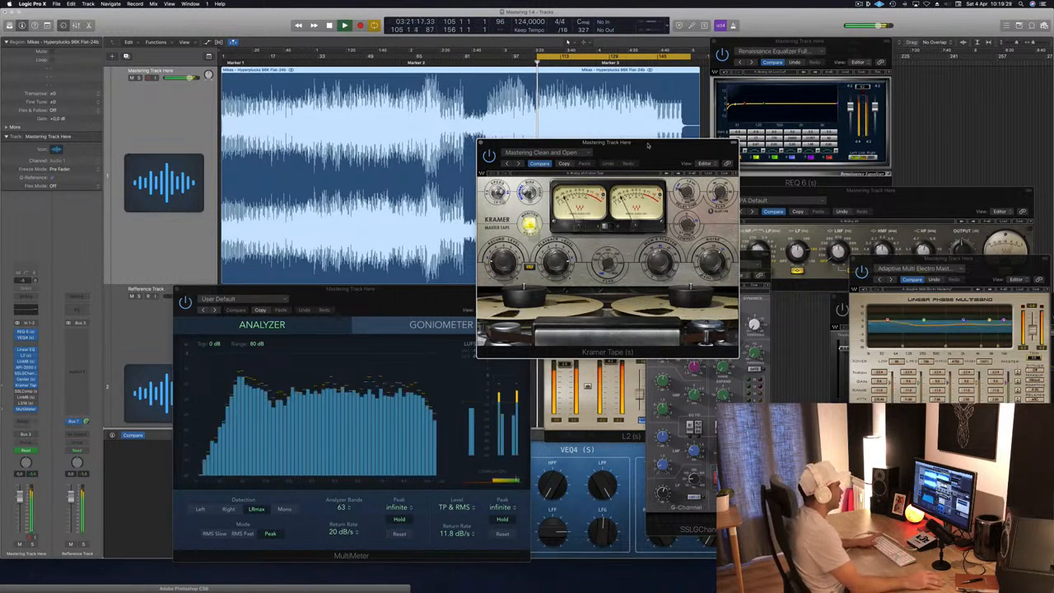
drag(648, 145, 657, 147)
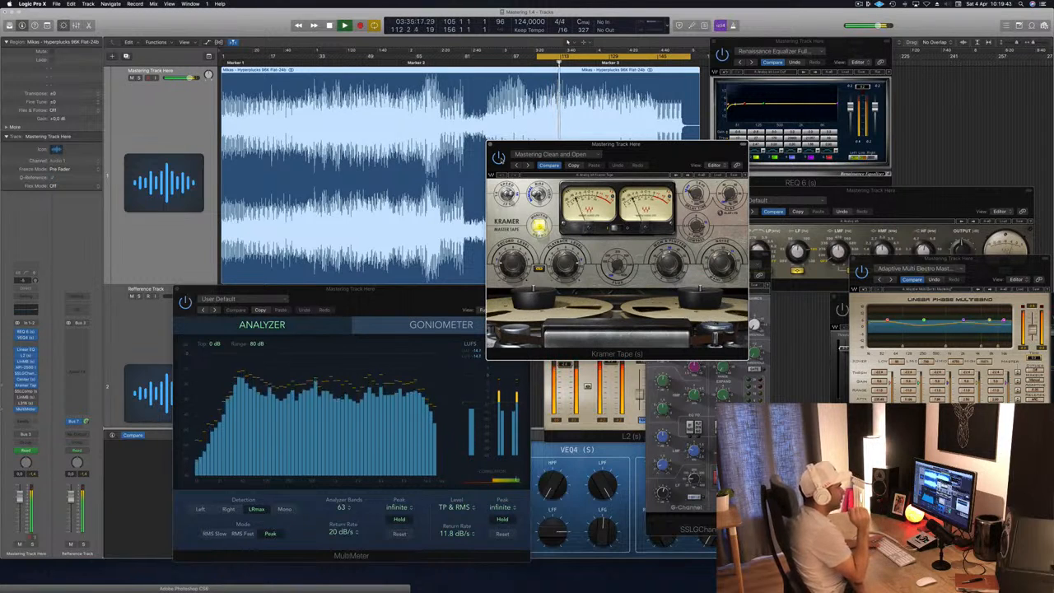
key(space)
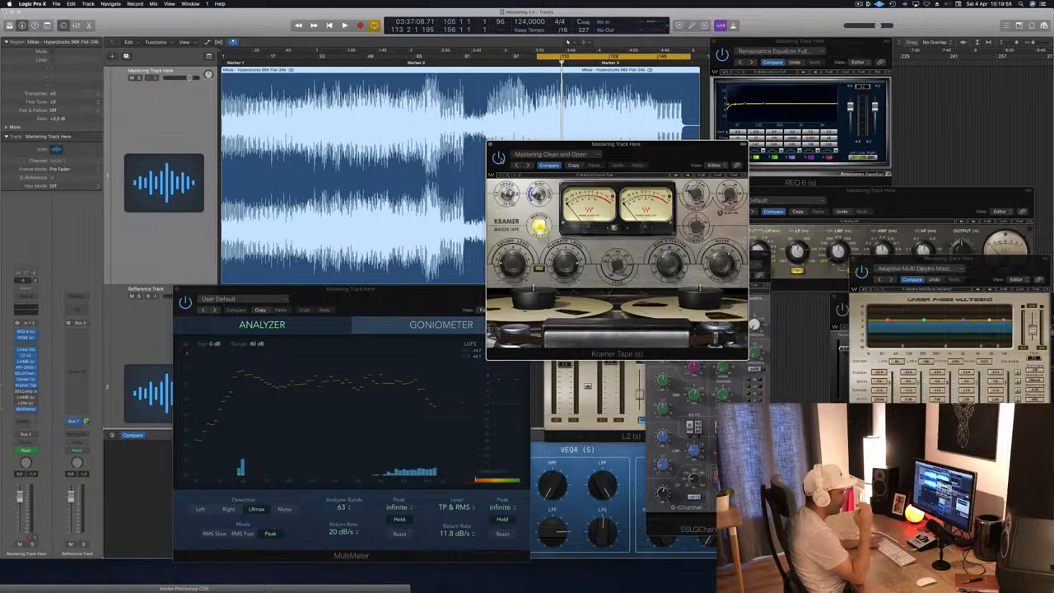
key(space)
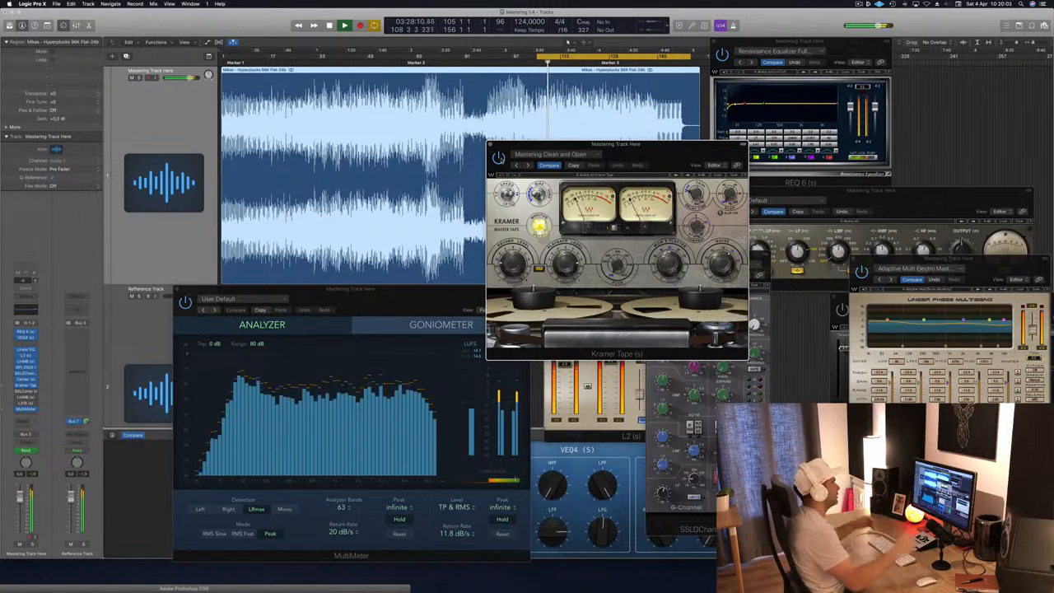
drag(589, 142, 642, 145)
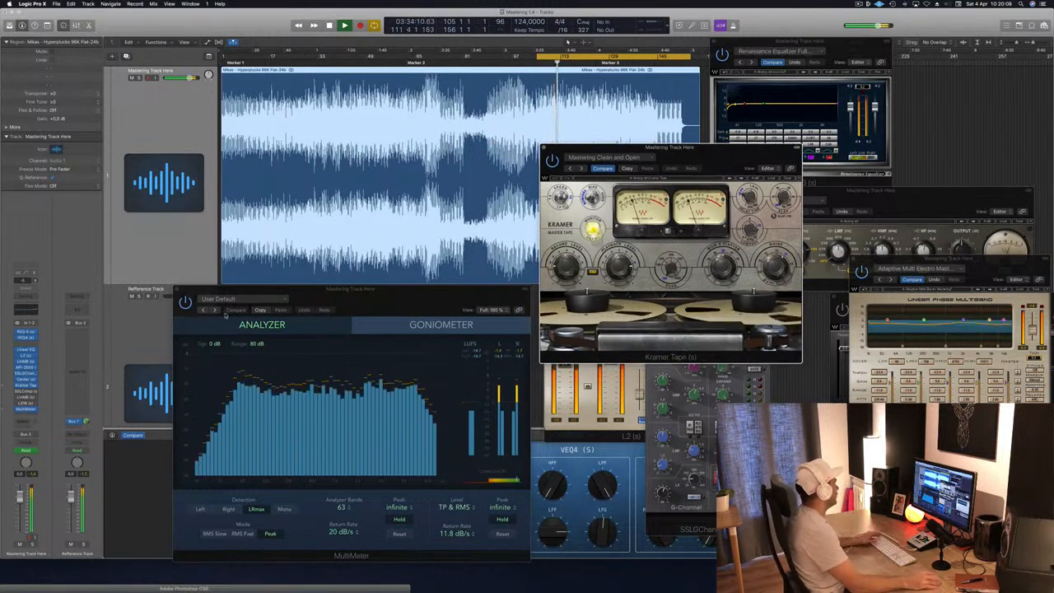
Open the SSLComp, switch it on and audition it over the Kramer Tape window with a playback pause, and close it.
click(27, 396)
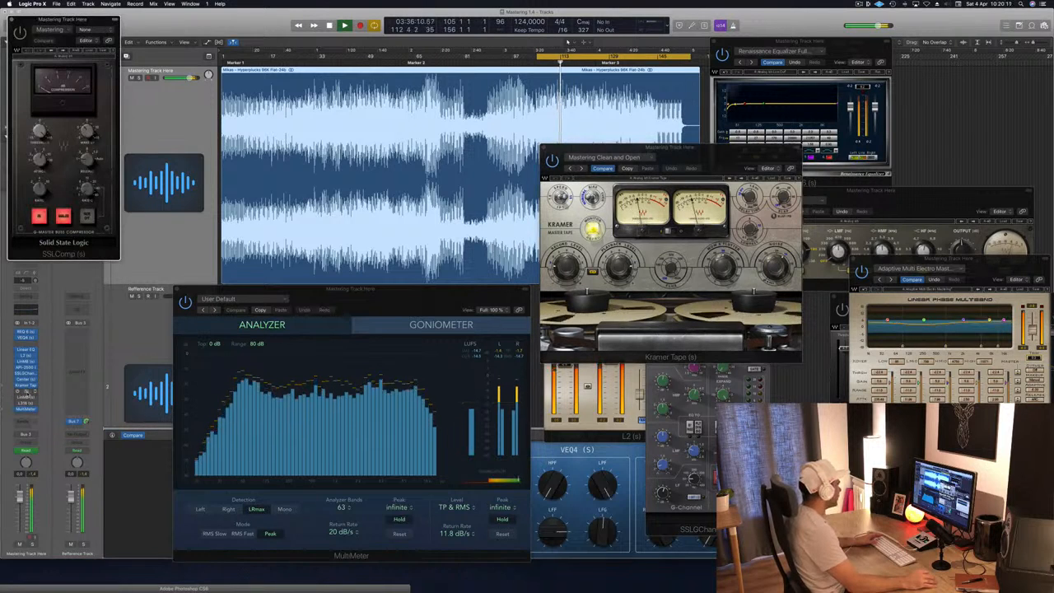
drag(89, 20, 795, 120)
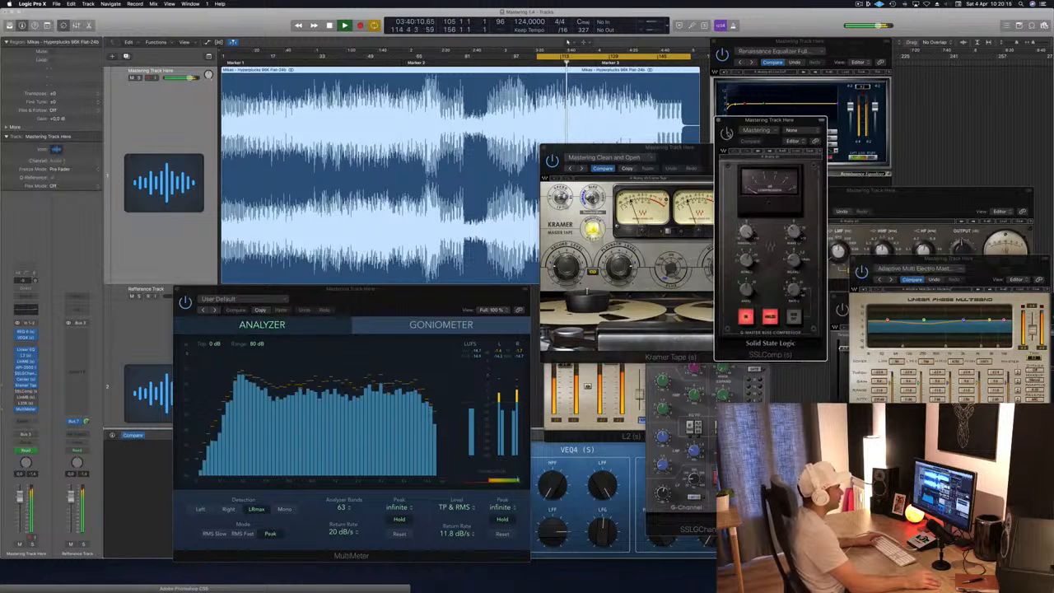
drag(791, 123, 765, 140)
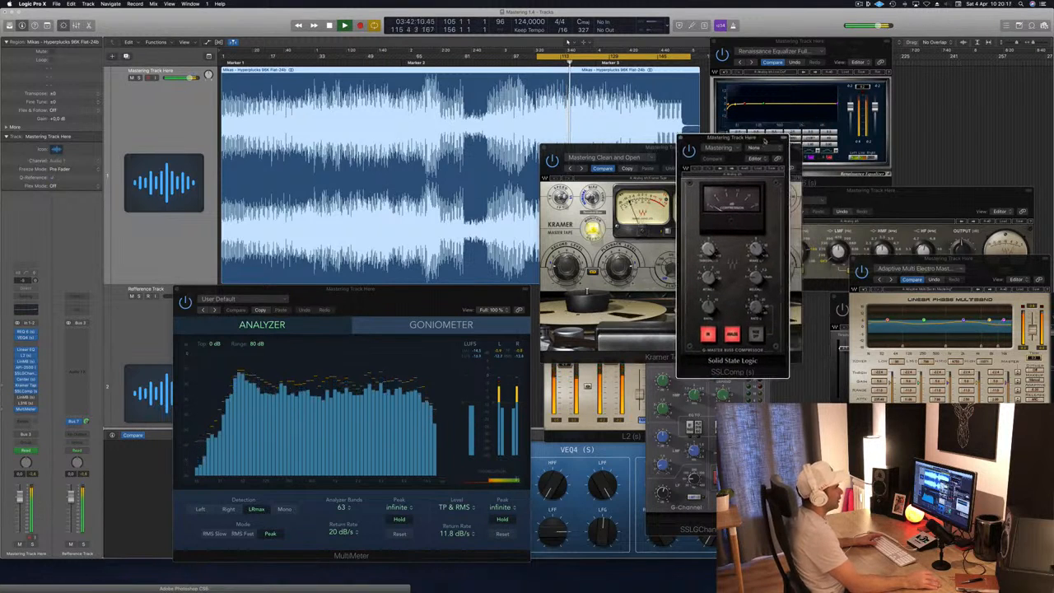
key(space)
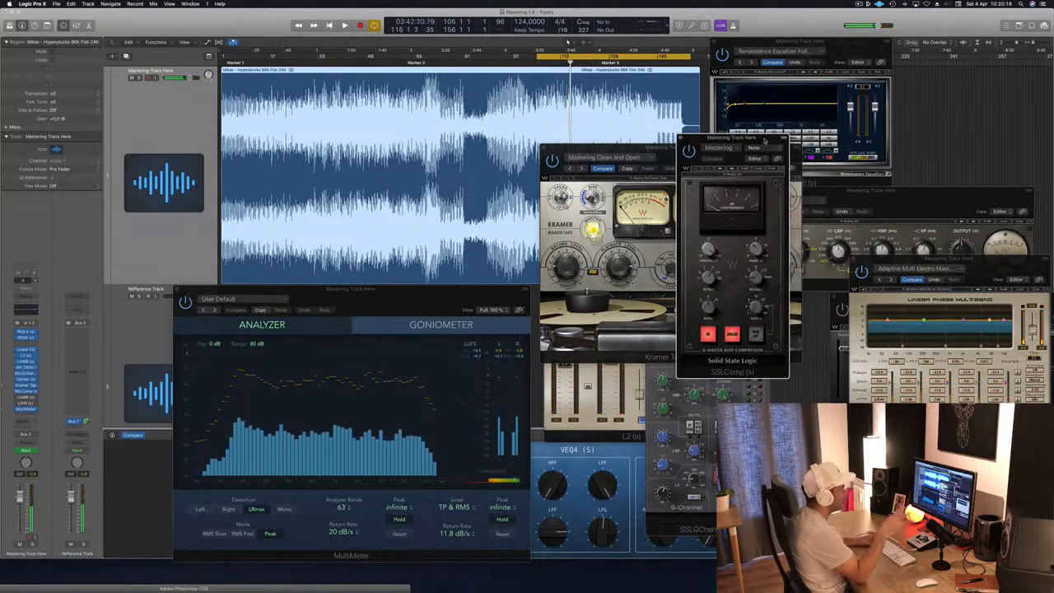
key(space)
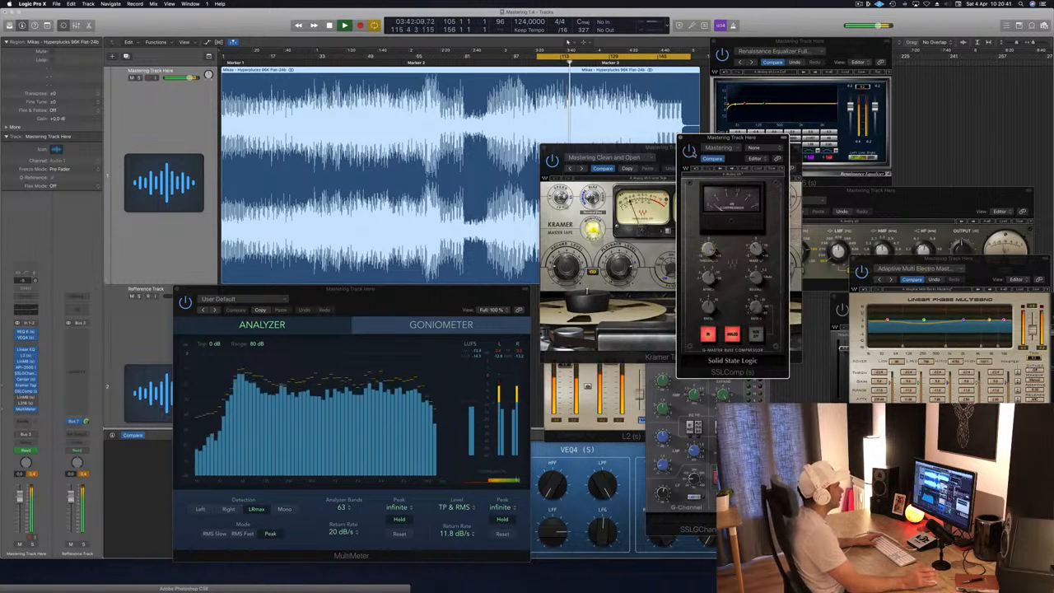
click(680, 138)
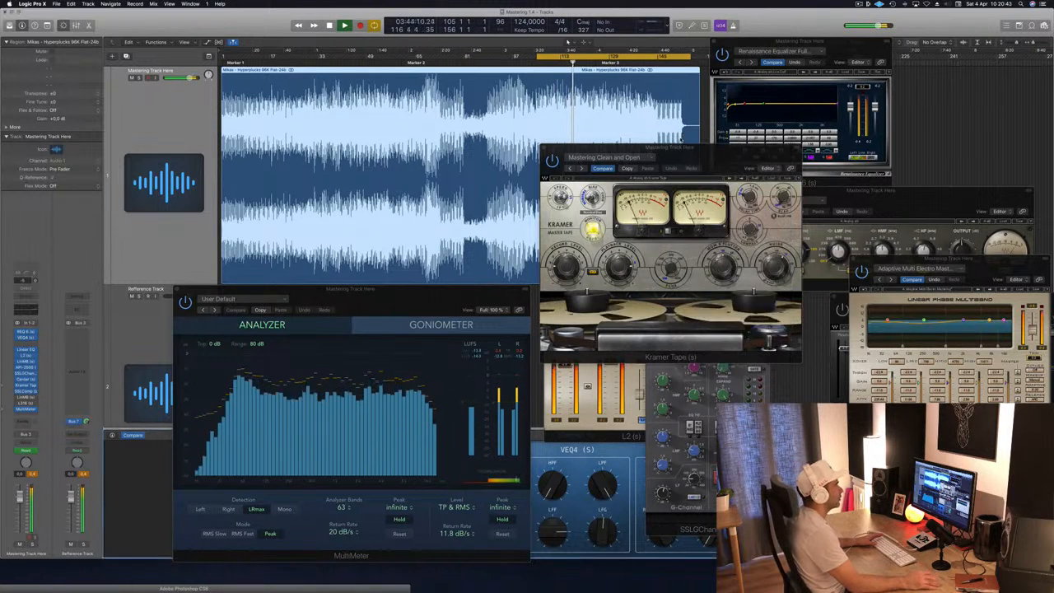
Move the Kramer Tape window over the REQ 6 and VEQ4, and open the second LinMB over the waveform with playback paused.
drag(708, 159, 959, 95)
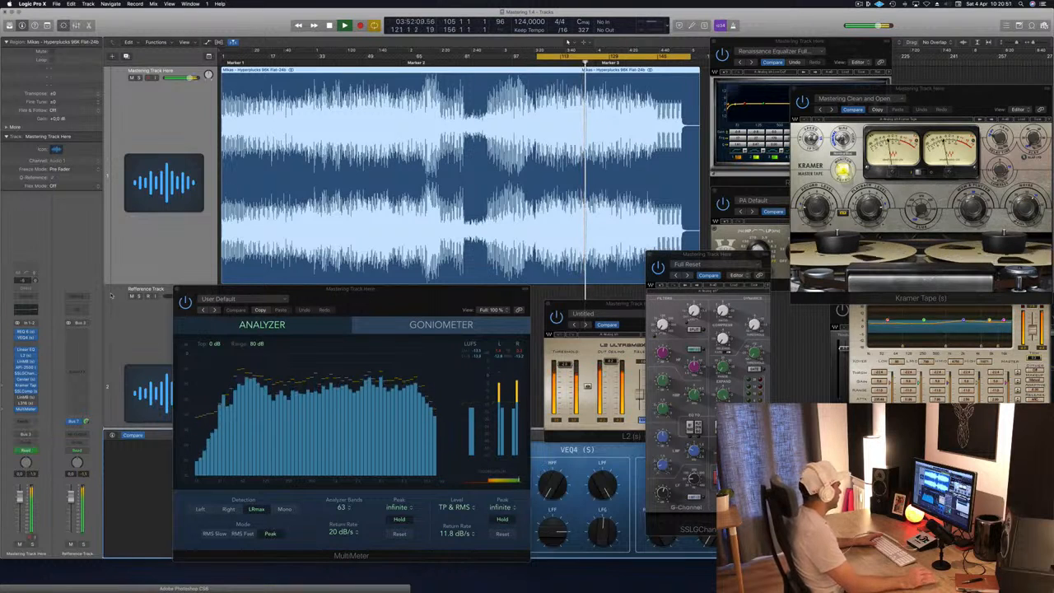
key(space)
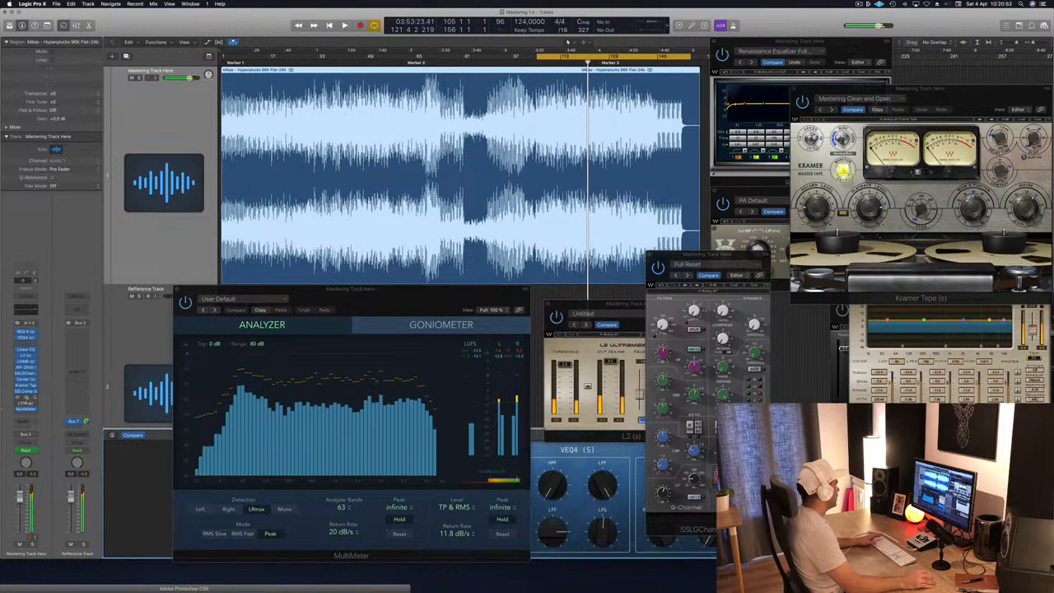
click(30, 399)
drag(175, 15, 535, 127)
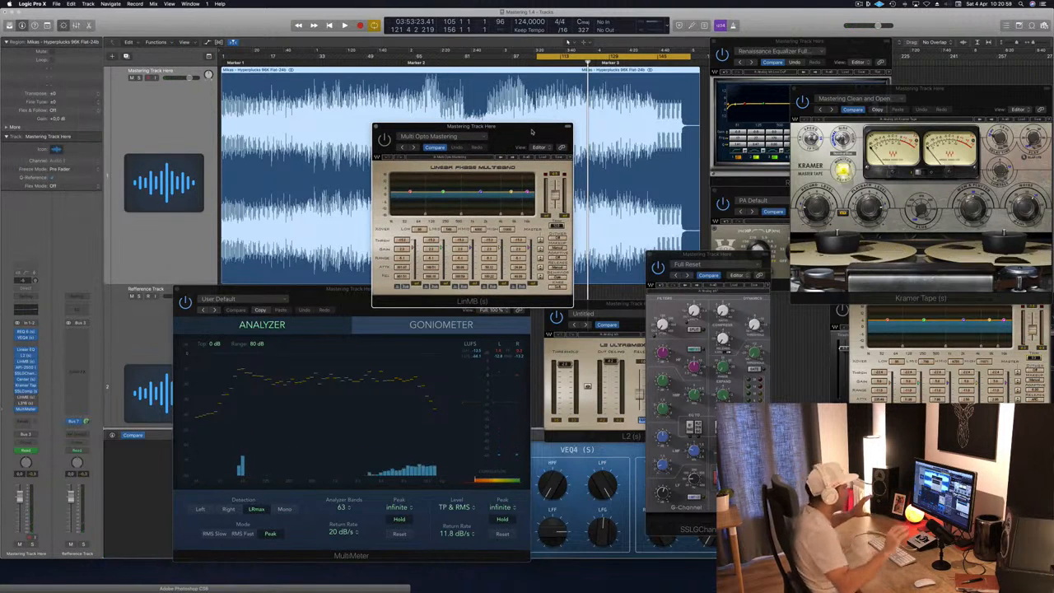
Shift the second LinMB window off the MultiMeter to above the L2, and start playback from the cycle's beginning.
click(319, 295)
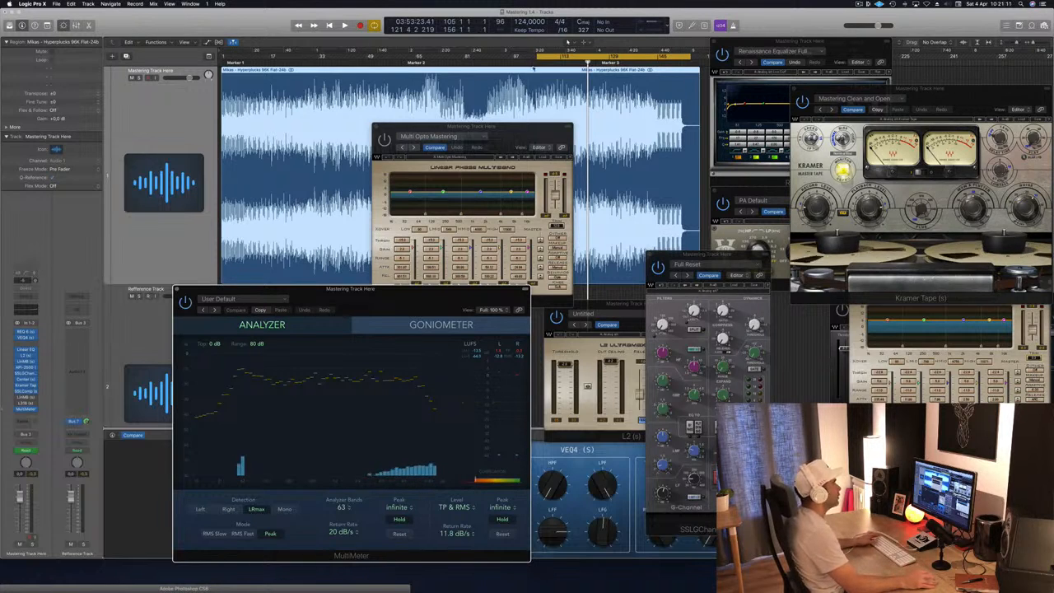
drag(527, 132, 625, 127)
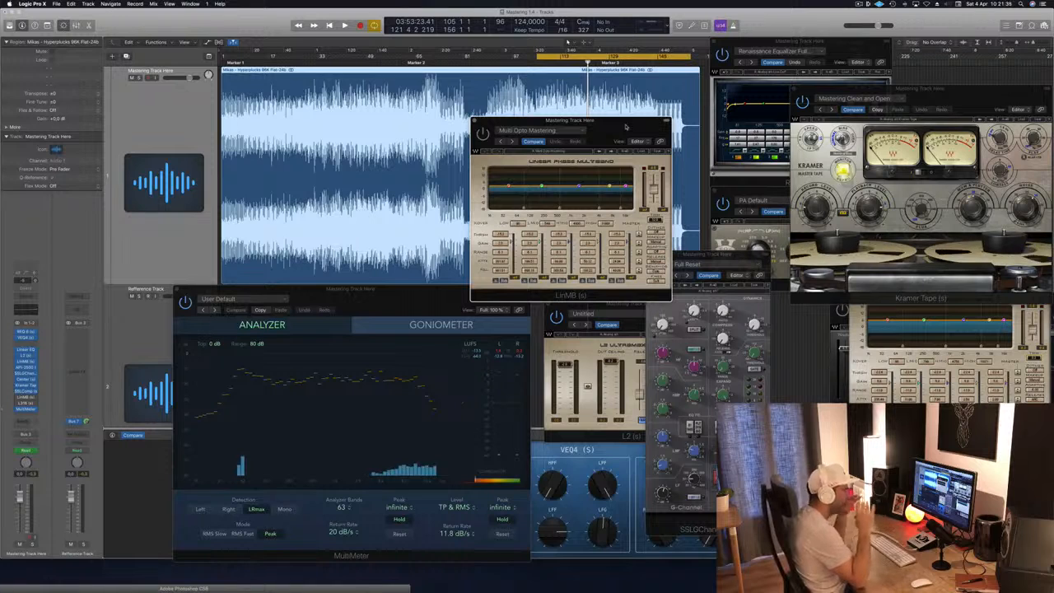
key(space)
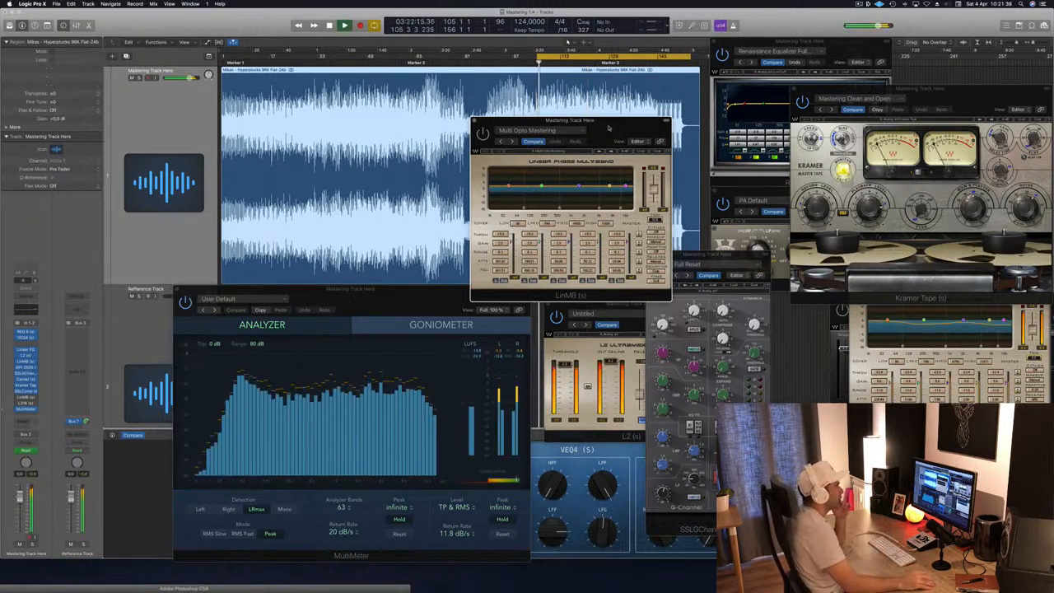
Audition the second LinMB over the waveform with repeated playback starts from the cycle's beginning, shifting its window slightly.
drag(607, 129, 620, 139)
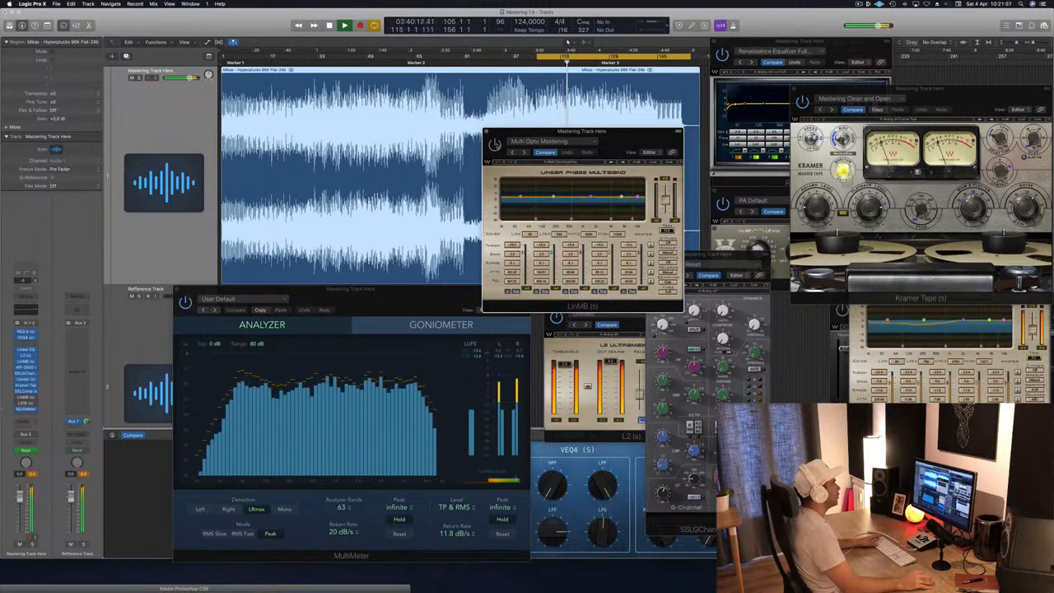
drag(628, 135, 610, 139)
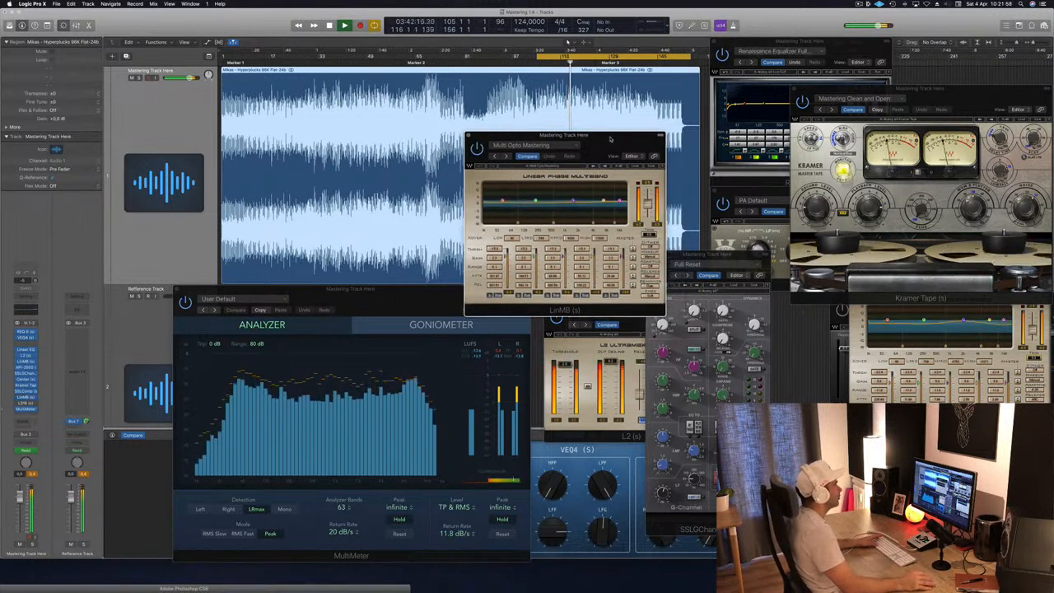
key(space)
key(space)
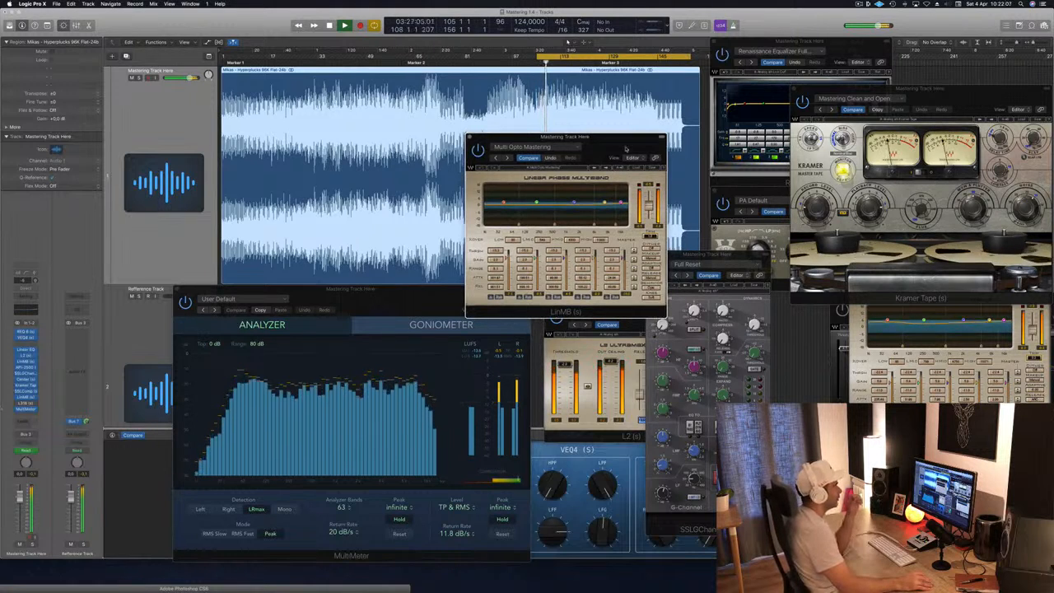
key(space)
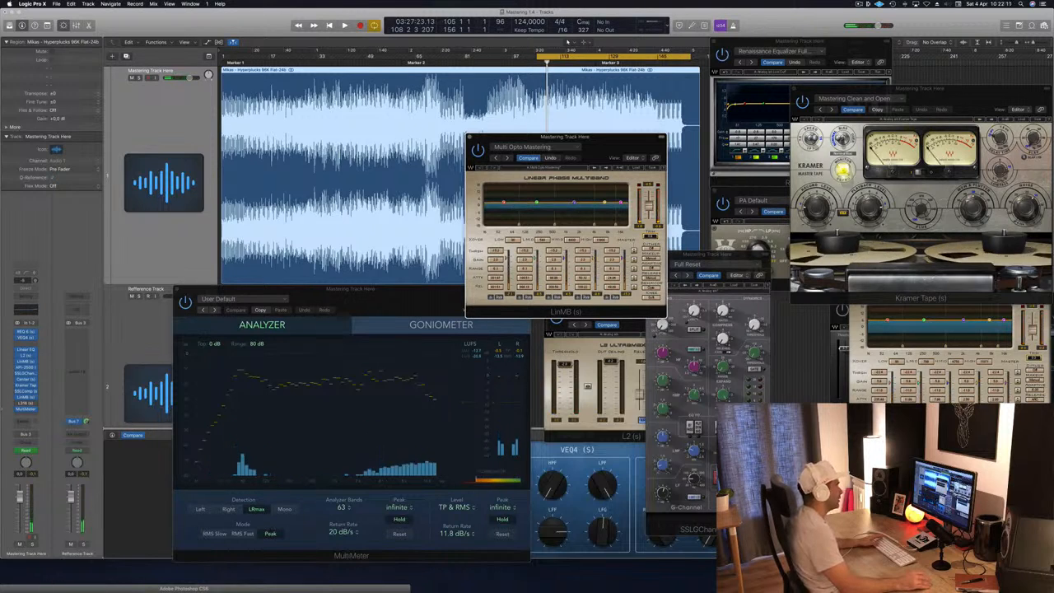
key(space)
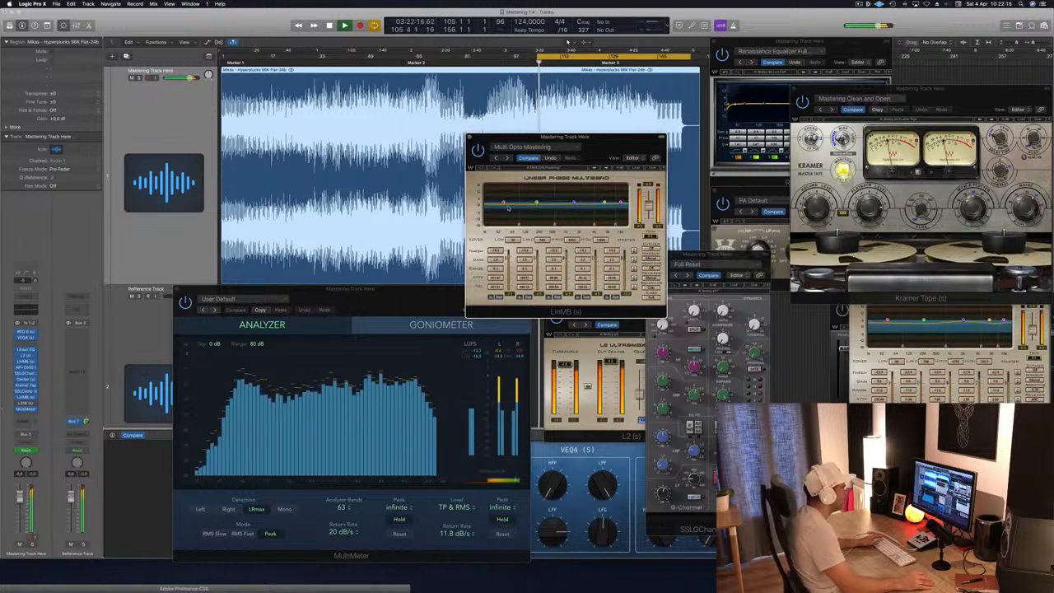
Compare the second LinMB's processing with the MultiMeter's level readings during restarted playback, repositioning the LinMB window and bringing each plug-in forward.
drag(564, 136, 594, 134)
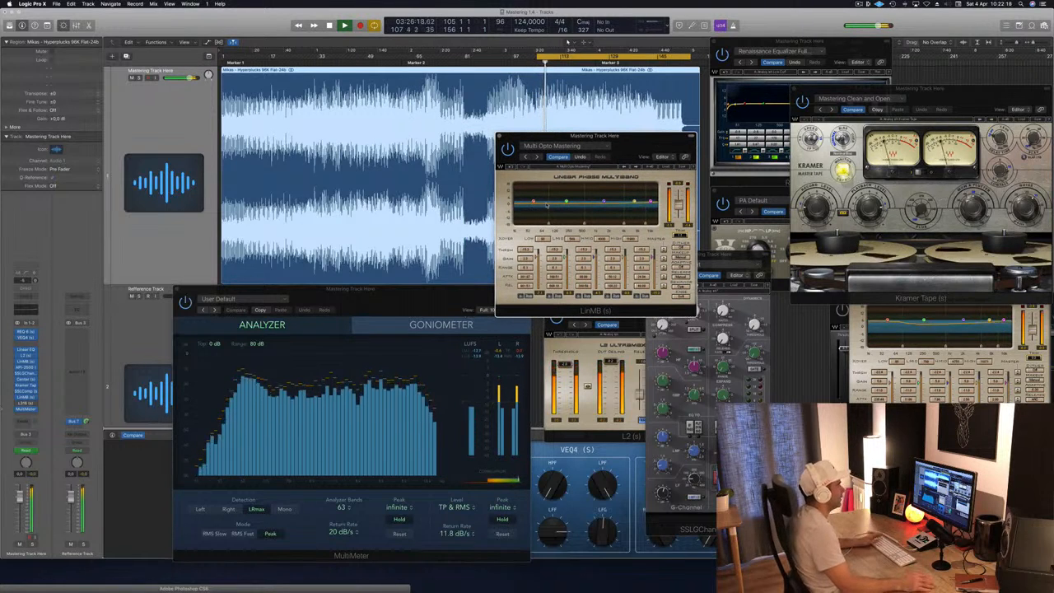
drag(614, 156, 618, 153)
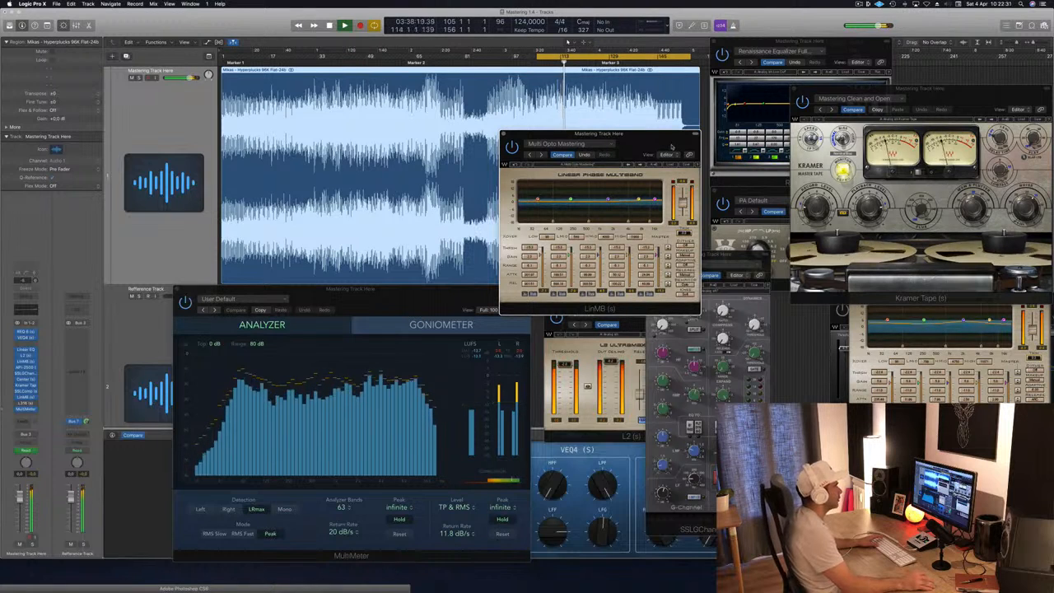
key(space)
key(space)
drag(672, 147, 605, 159)
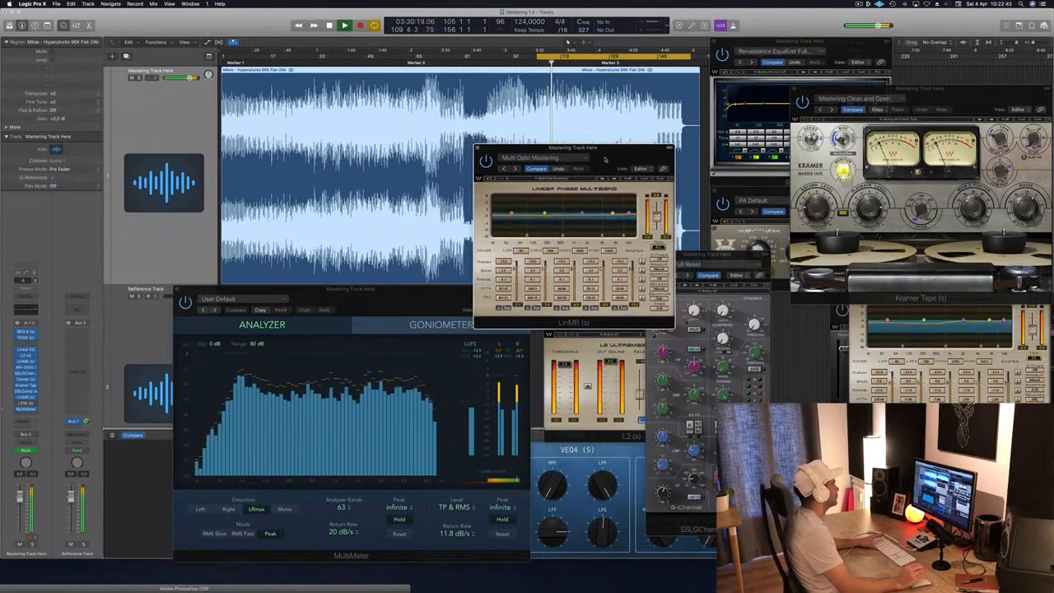
click(498, 356)
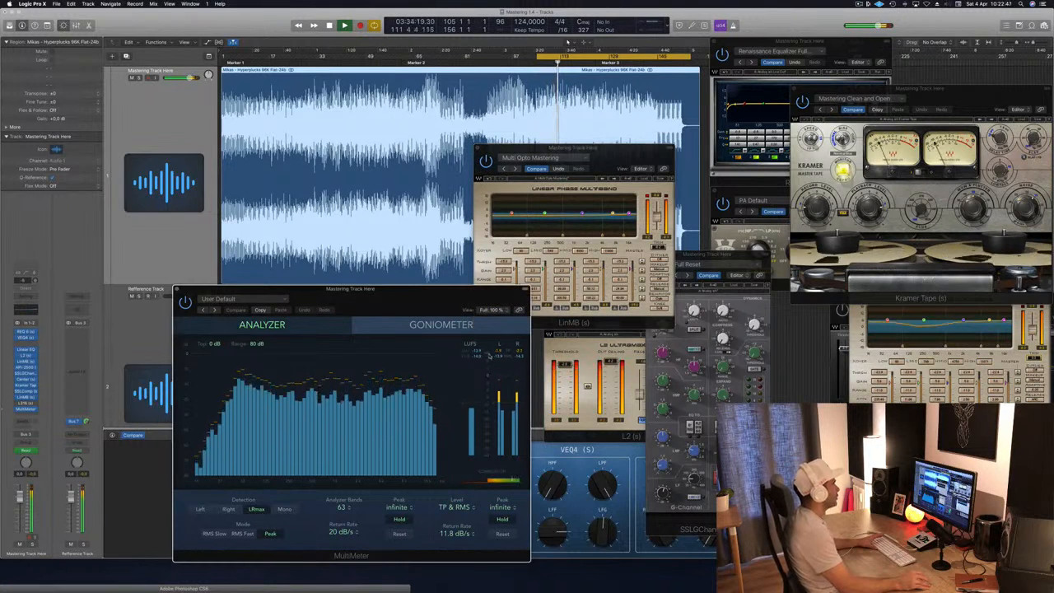
click(610, 158)
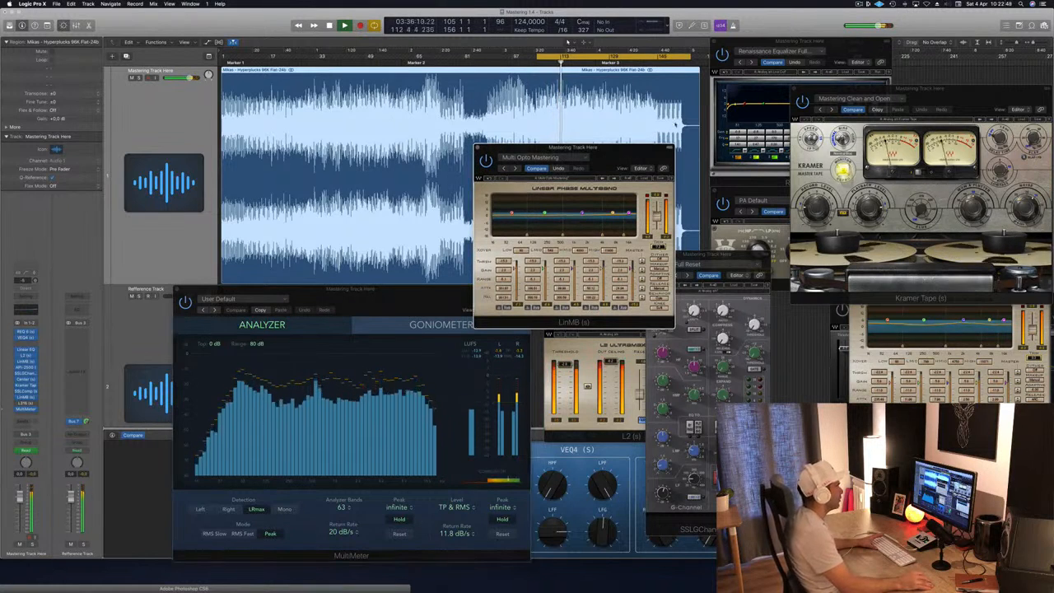
Move the second LinMB window off the waveform to beside the first LinMB, and bring the first LinMB forward for comparison.
drag(623, 155, 794, 266)
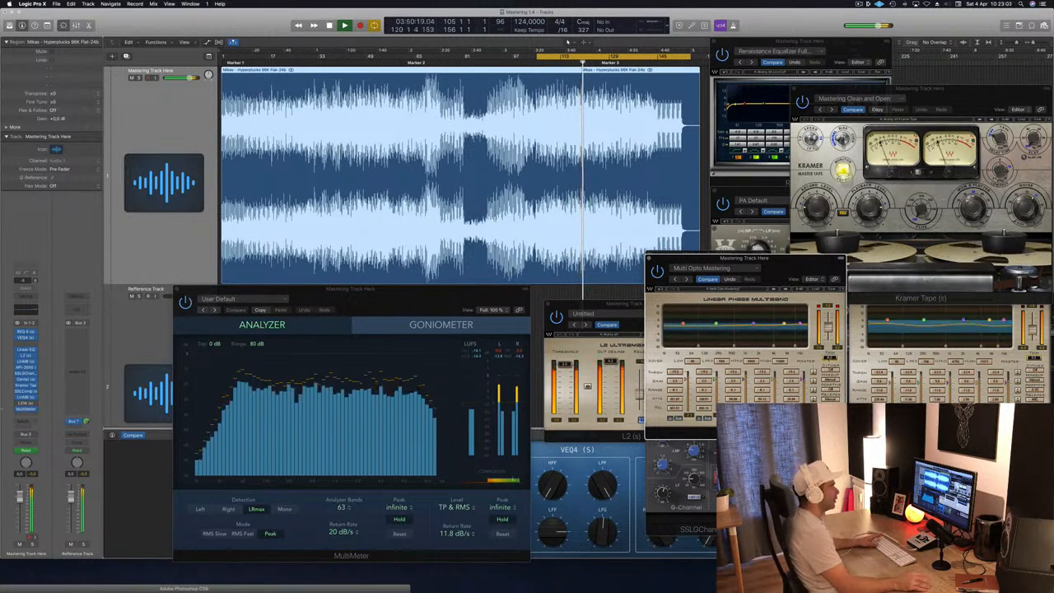
drag(821, 269, 803, 288)
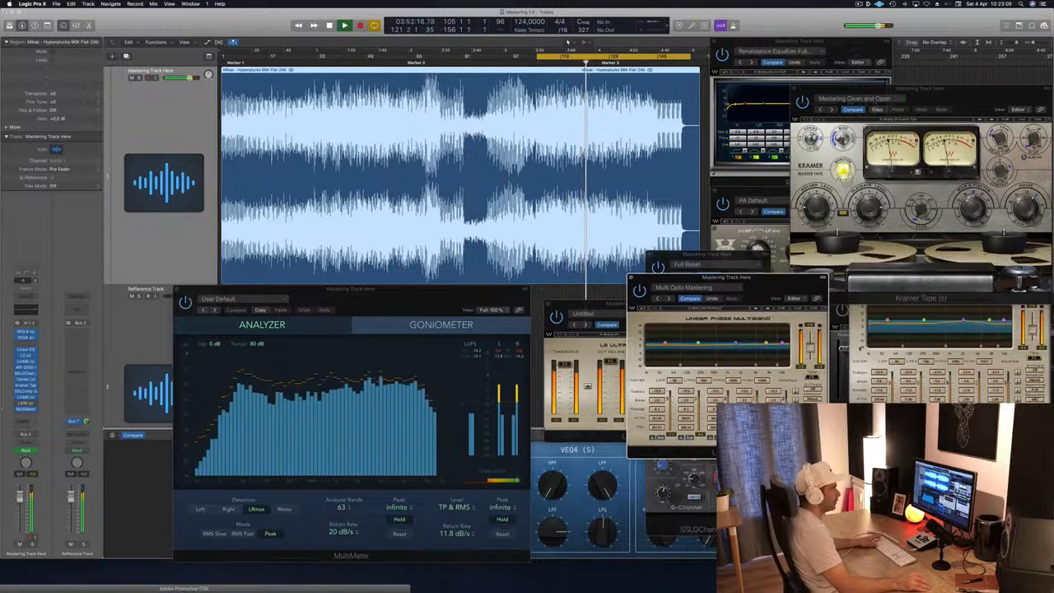
click(863, 311)
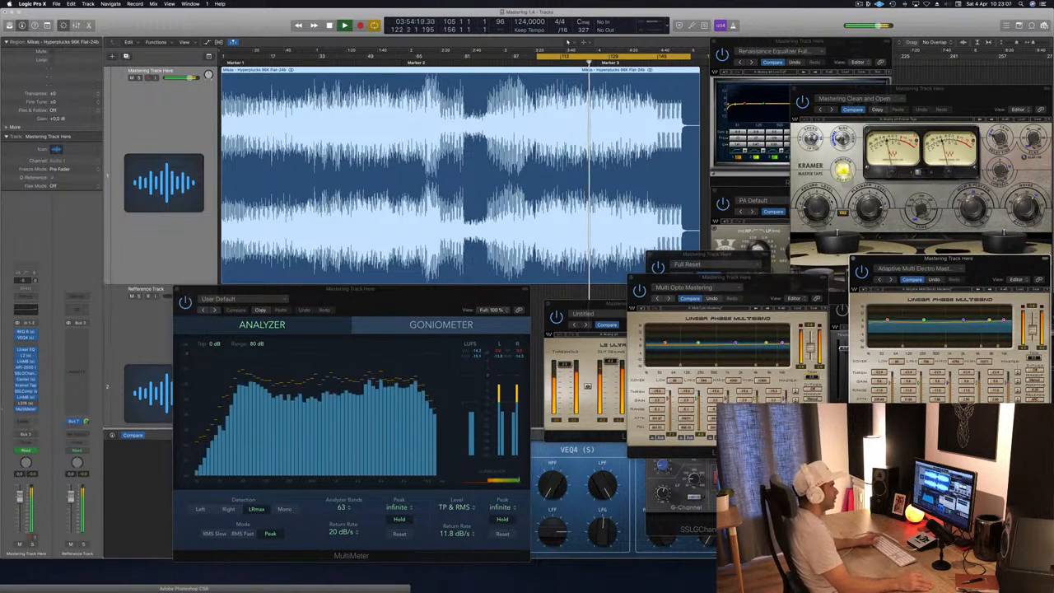
drag(751, 279, 759, 281)
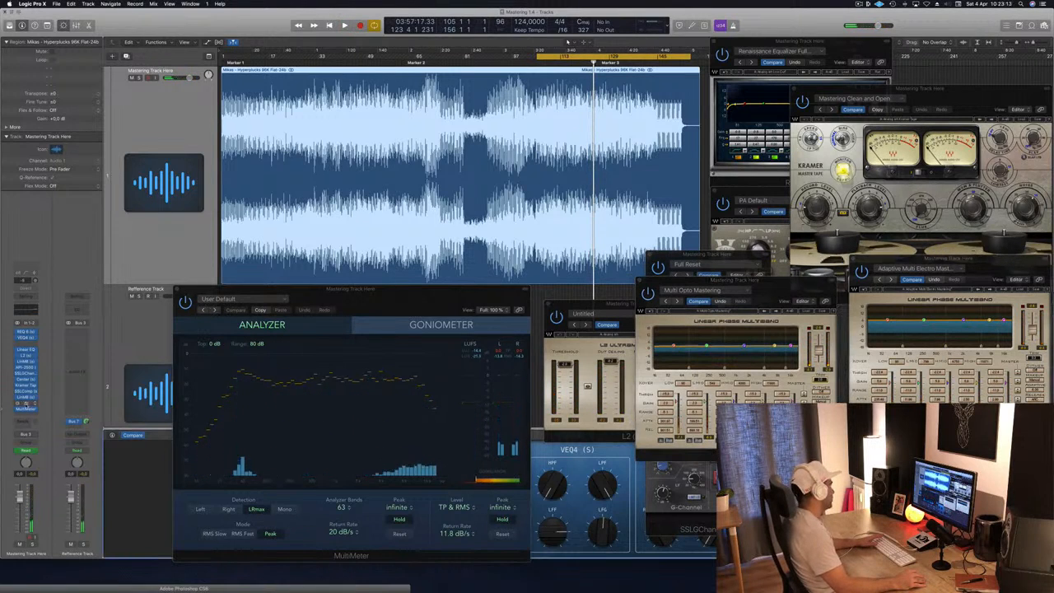
Open the L316 over the REQ 6 and VEQ4, adjust its threshold fader and start playback to audition it.
click(26, 407)
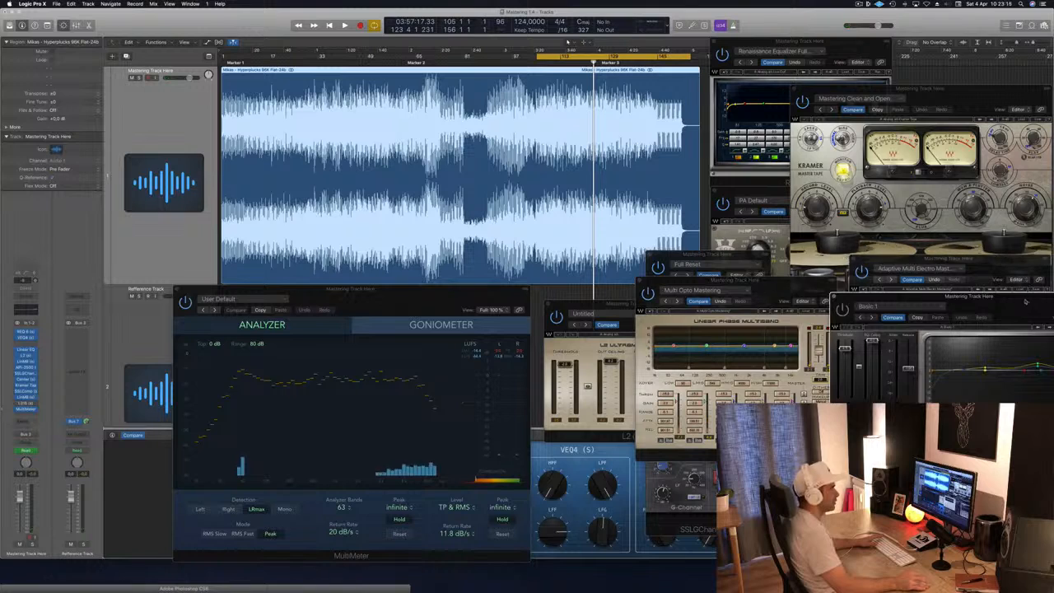
drag(1026, 301, 904, 56)
drag(726, 106, 724, 97)
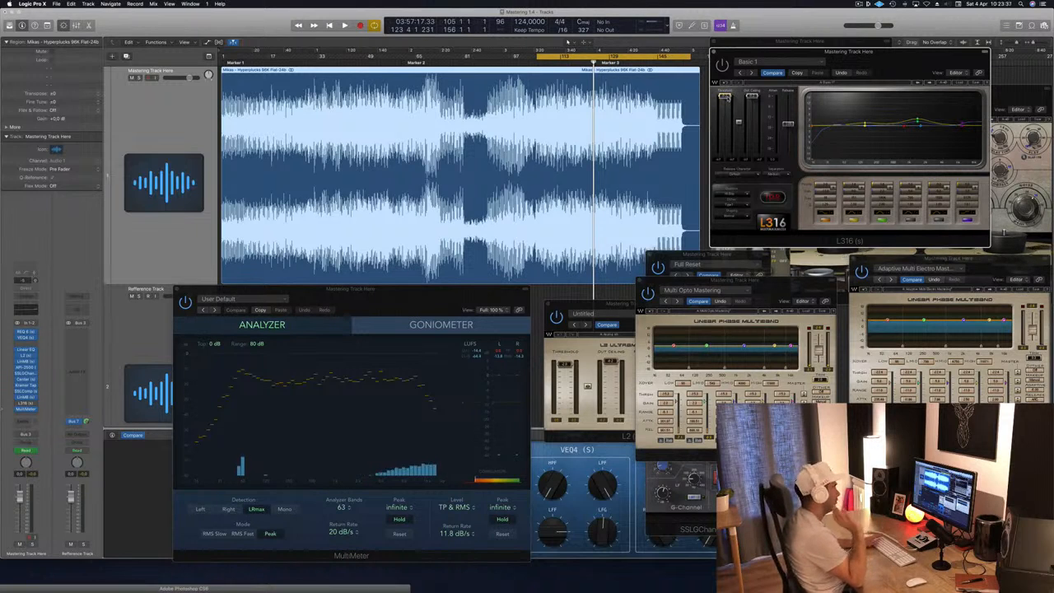
key(space)
drag(908, 53, 881, 82)
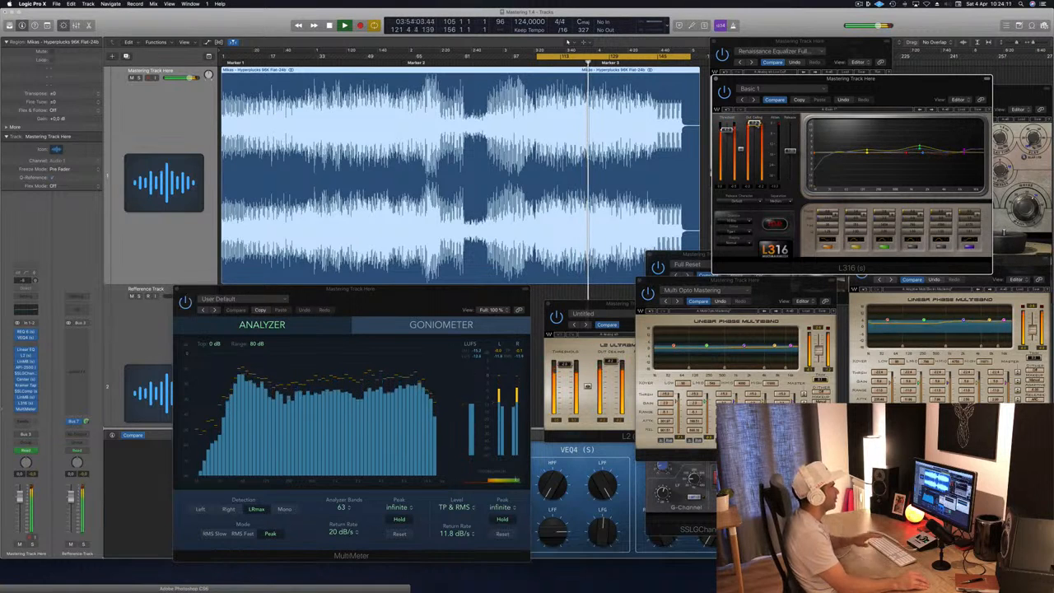
Lower the L316's threshold slightly further while checking the MultiMeter's loudness, and move the MultiMeter window up over the waveform.
click(470, 353)
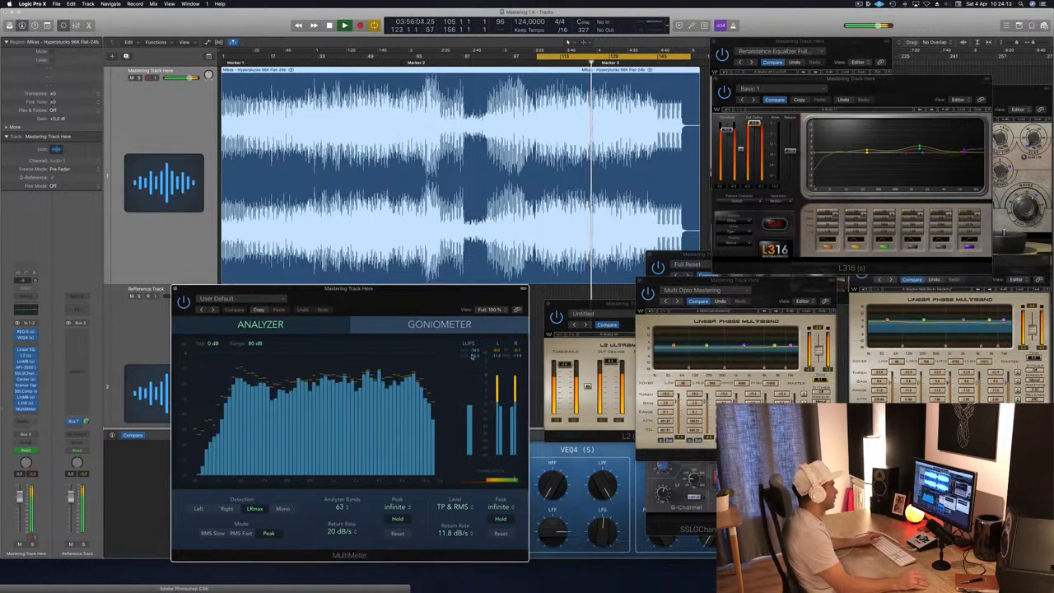
drag(423, 303, 458, 296)
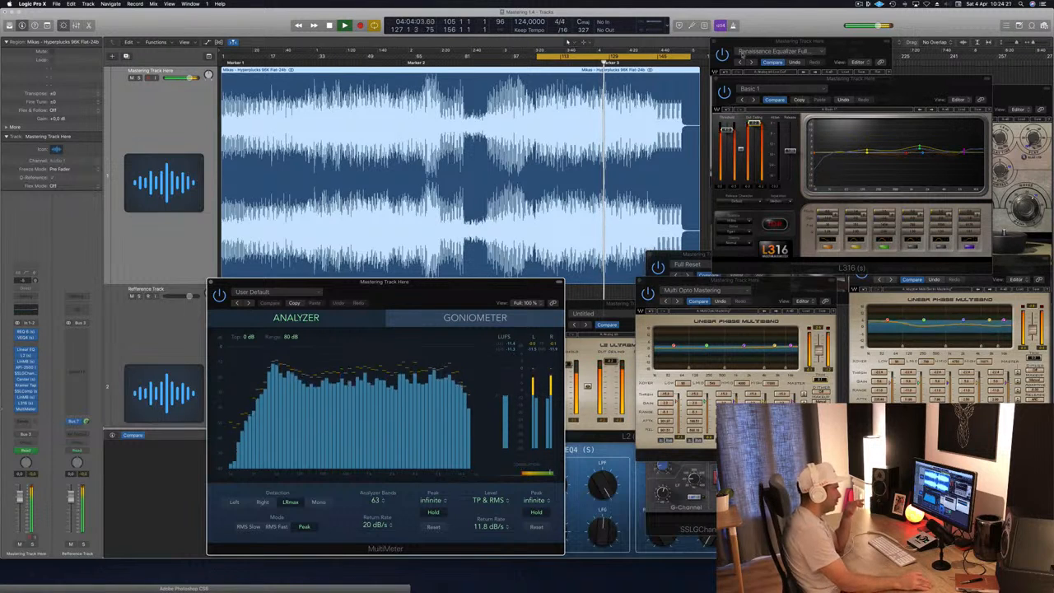
click(727, 130)
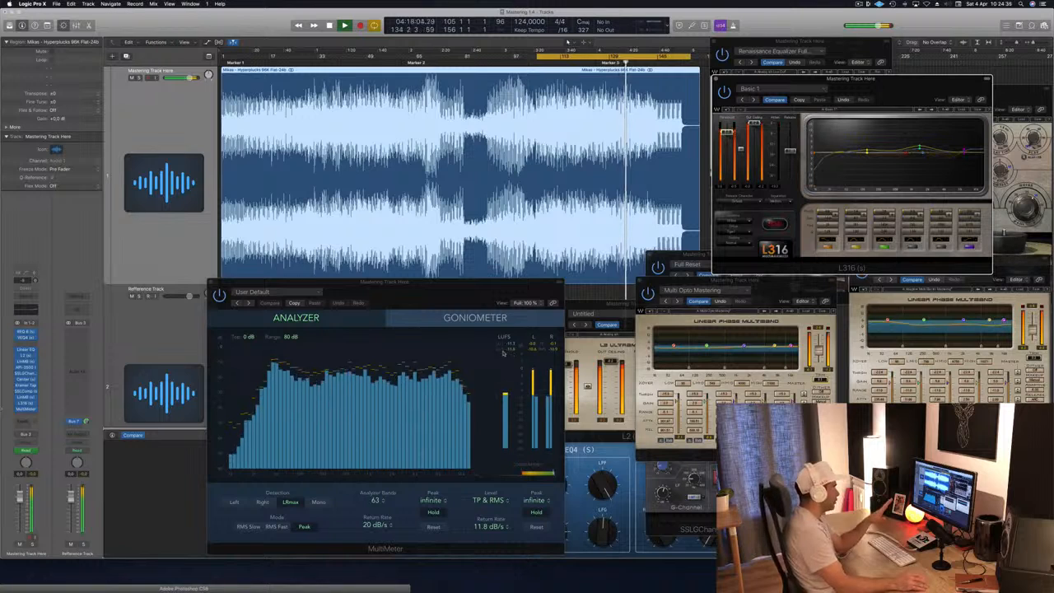
drag(489, 292, 525, 208)
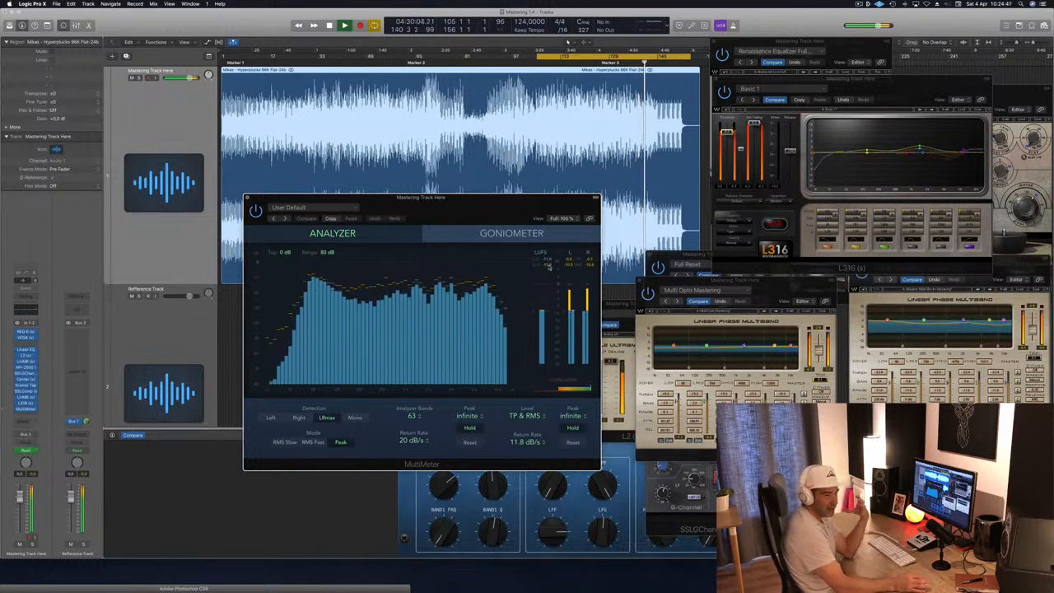
Recheck the MultiMeter with restarted playback, and extend the cycle's start to the beginning of the track for full playback.
key(space)
key(space)
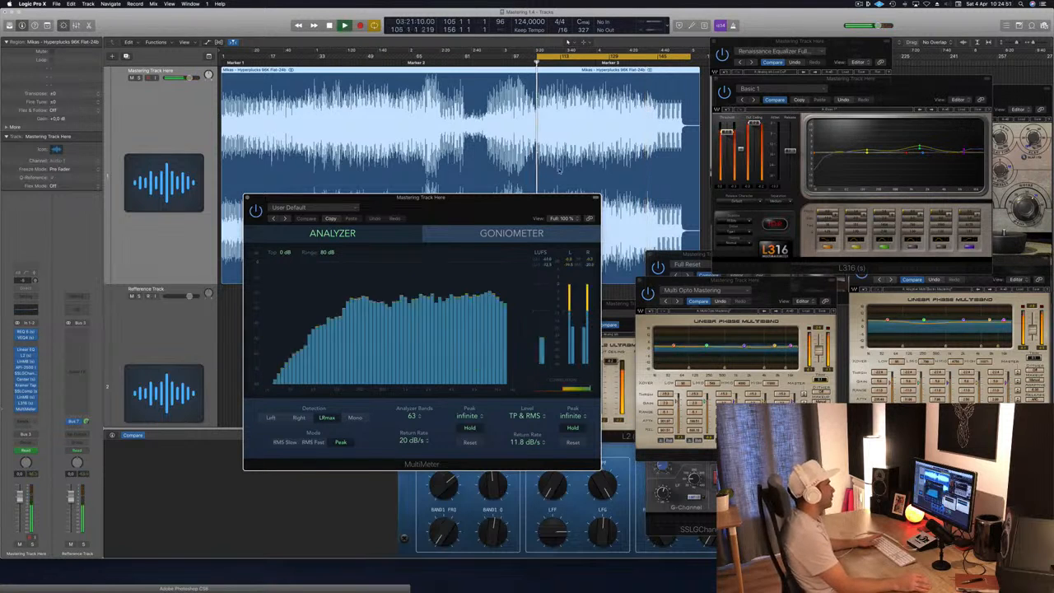
drag(503, 207, 532, 228)
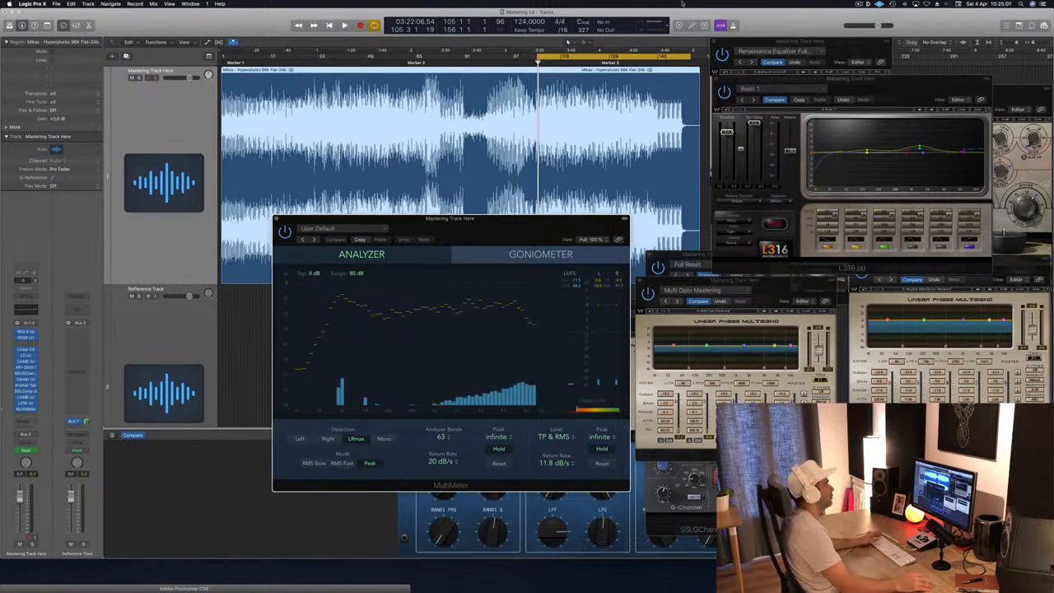
drag(537, 56, 221, 58)
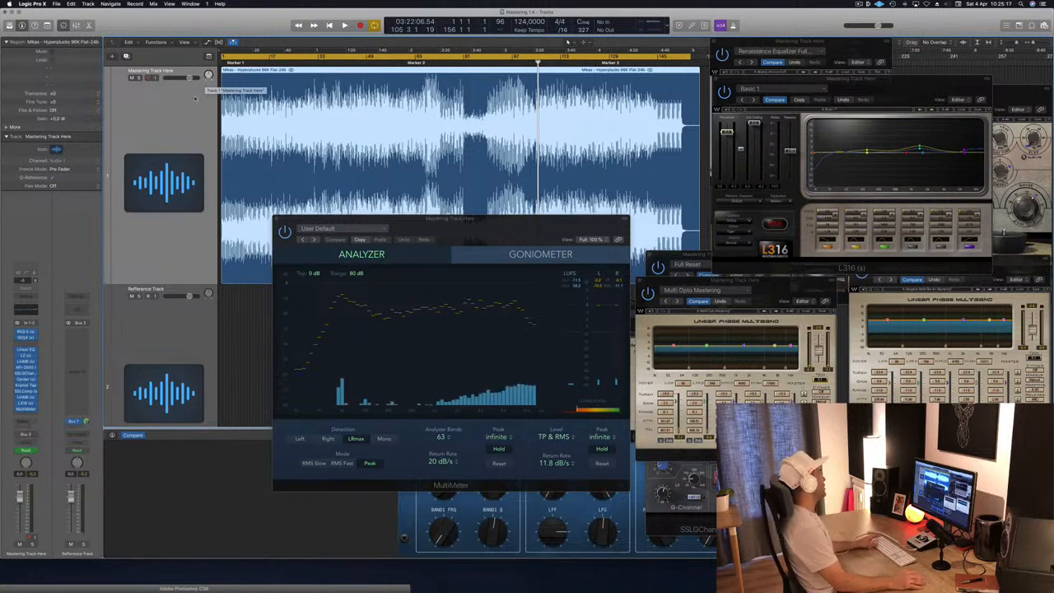
key(space)
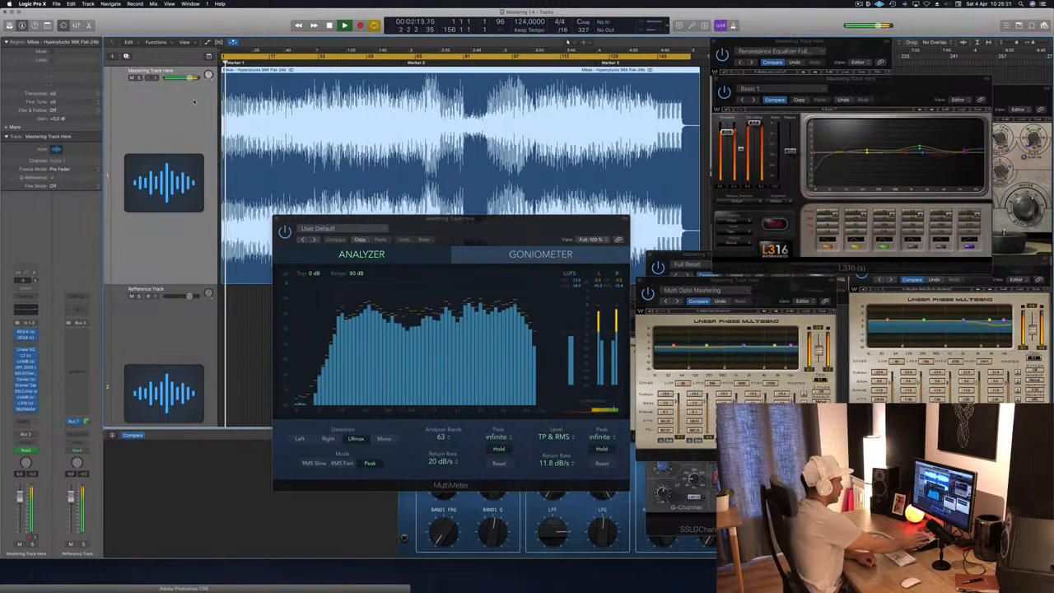
Spread out the L316, MultiMeter and Kramer Tape windows, placing the Kramer Tape beside the MultiMeter below the waveform.
click(894, 86)
drag(894, 85, 972, 333)
drag(556, 222, 340, 283)
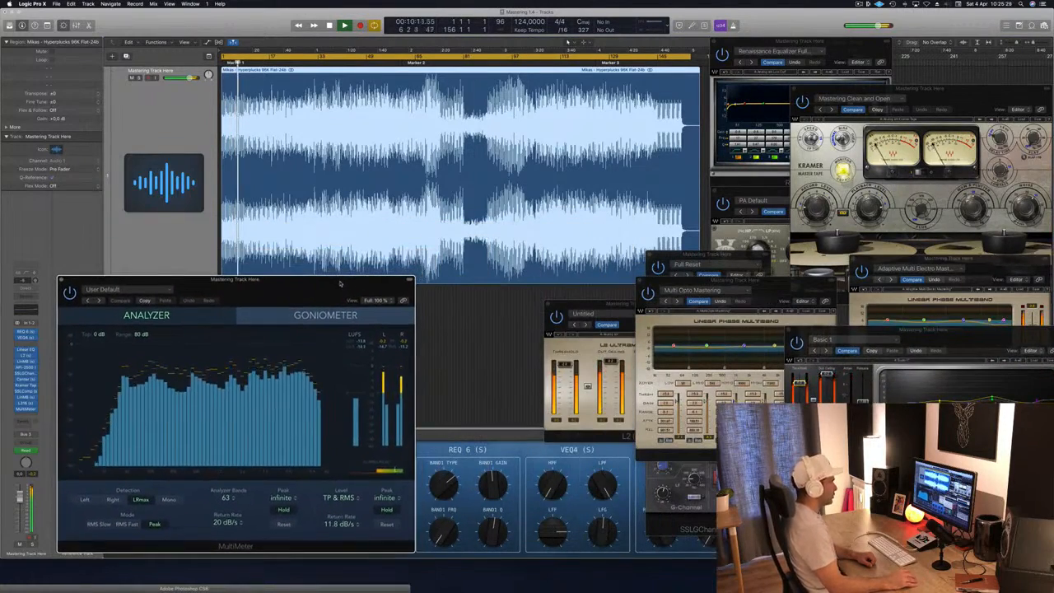
drag(973, 102, 550, 305)
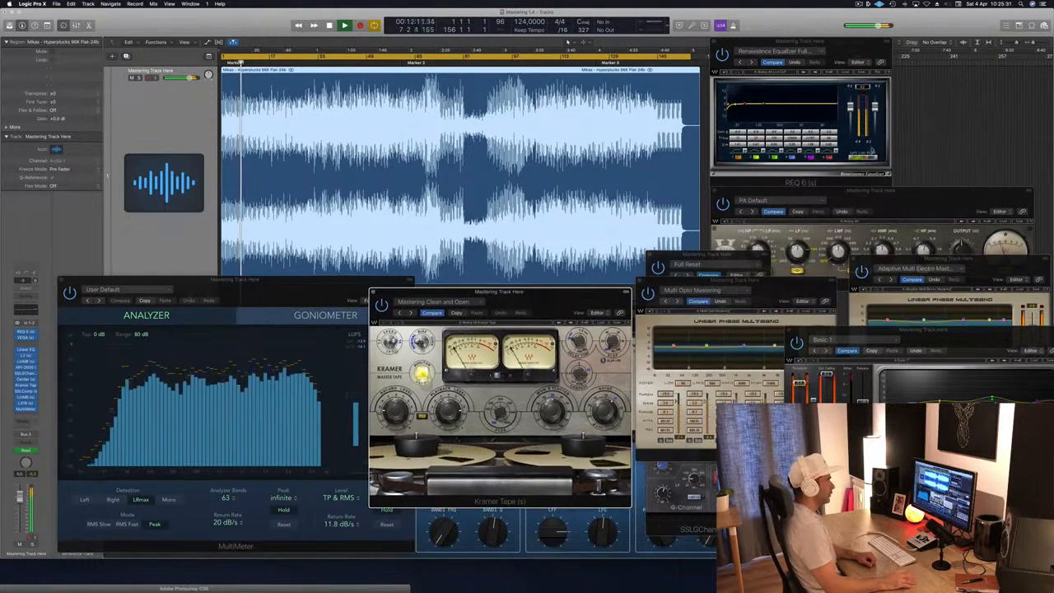
Arrange the VEQ4, both LinMB windows and the SSLGChannel around the Kramer Tape so their controls and meters are exposed.
drag(946, 194, 957, 38)
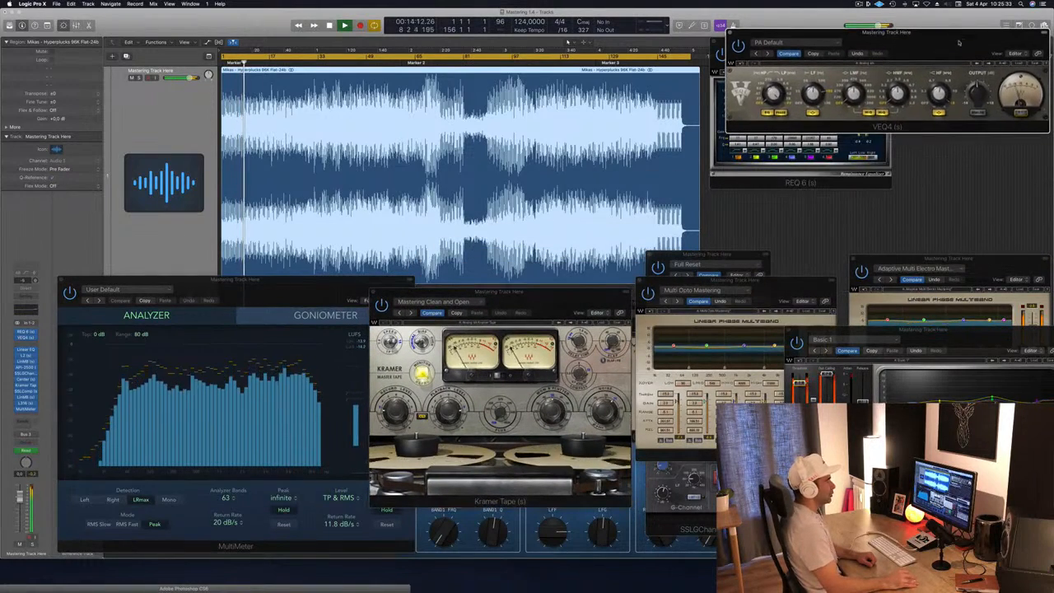
drag(984, 266, 987, 146)
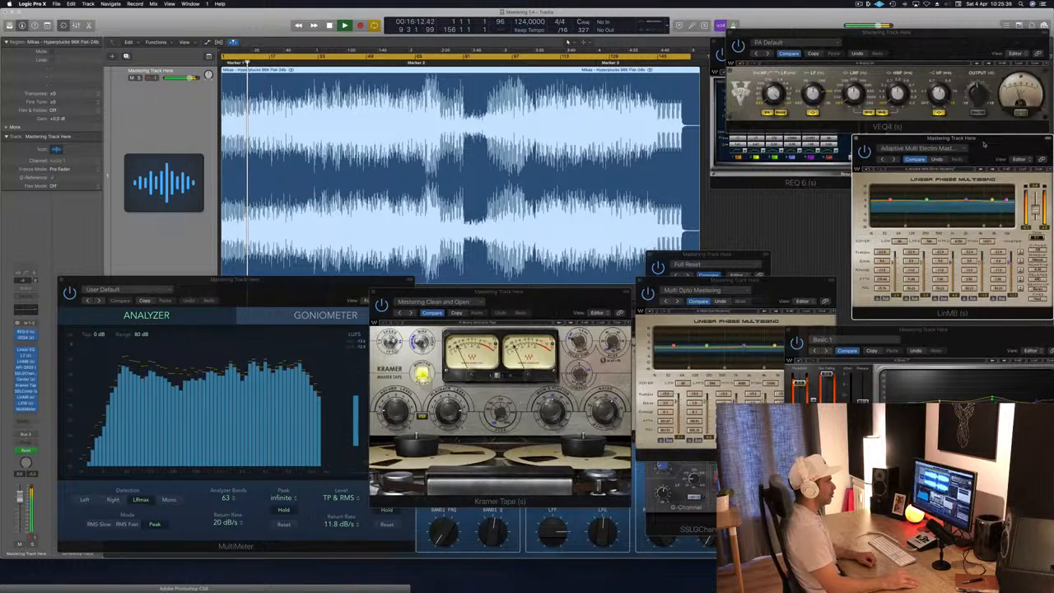
click(786, 281)
drag(786, 281, 722, 377)
drag(731, 255, 802, 131)
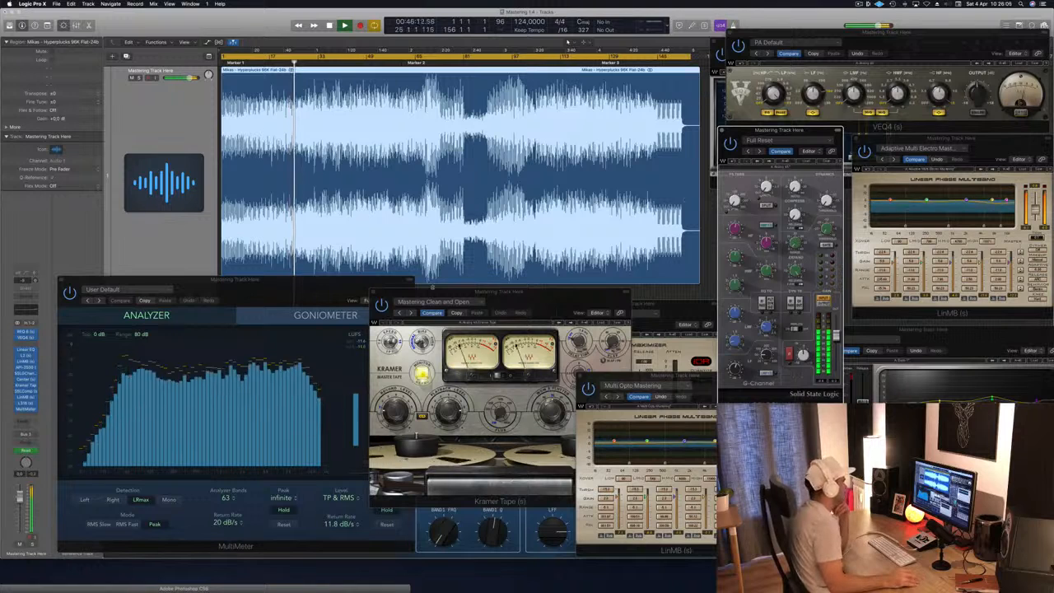
Bring the MultiMeter forward, close the L316 window and move the second LinMB directly beneath the first one.
click(287, 283)
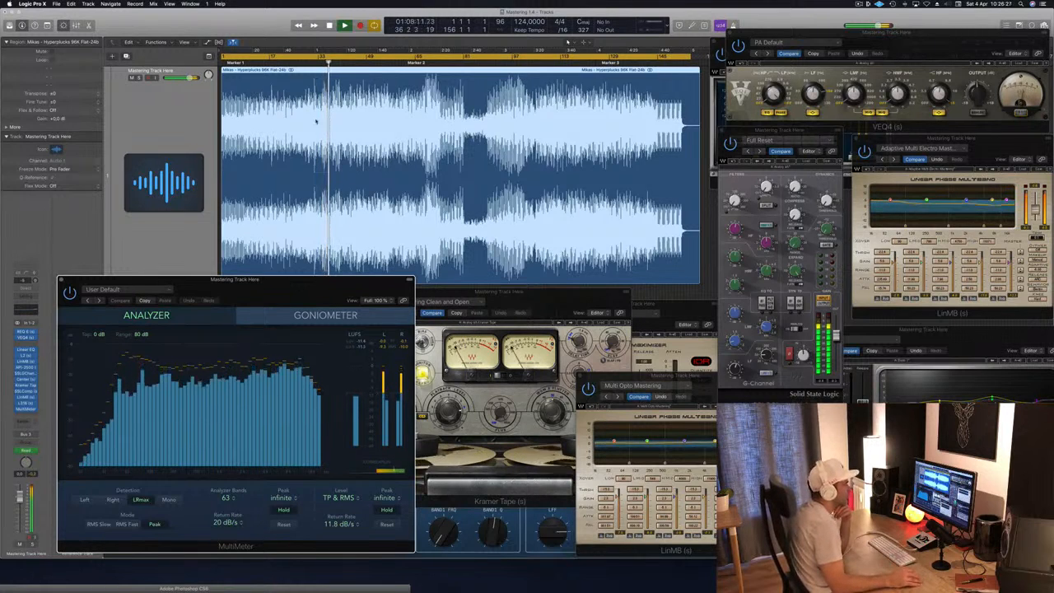
click(980, 331)
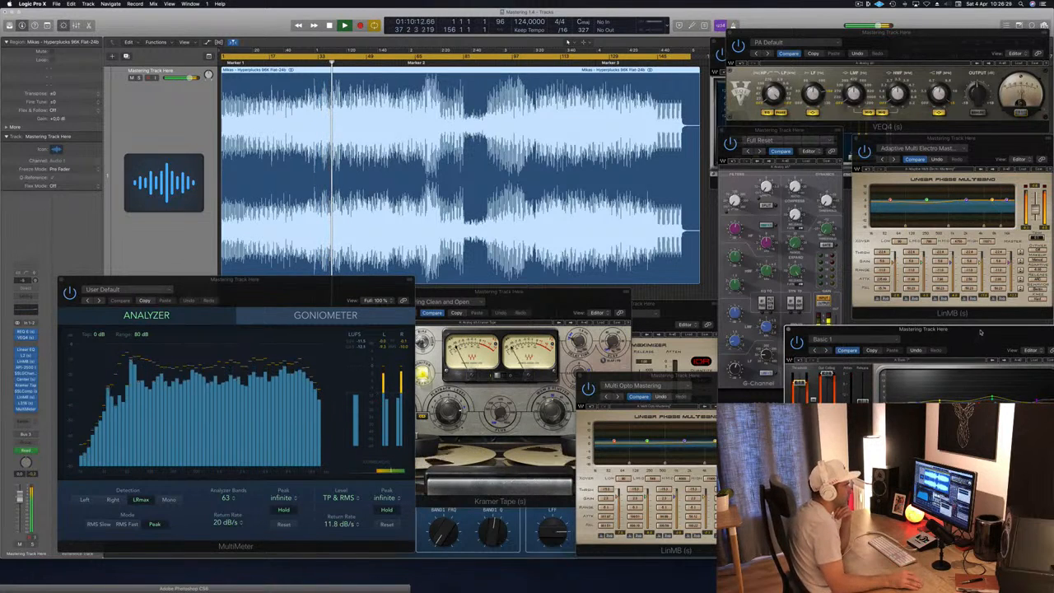
drag(979, 332, 679, 320)
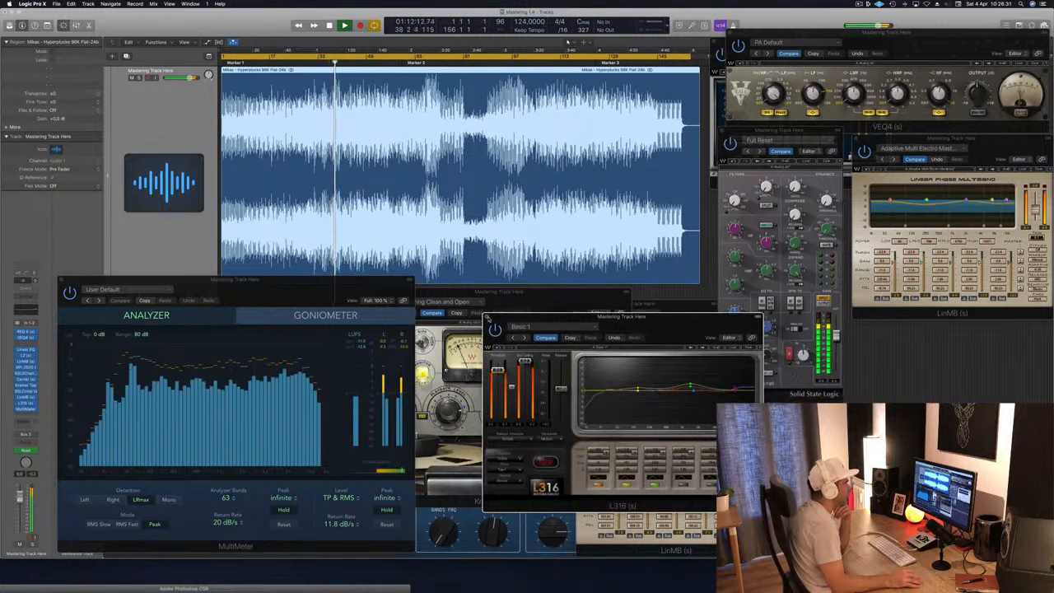
click(486, 317)
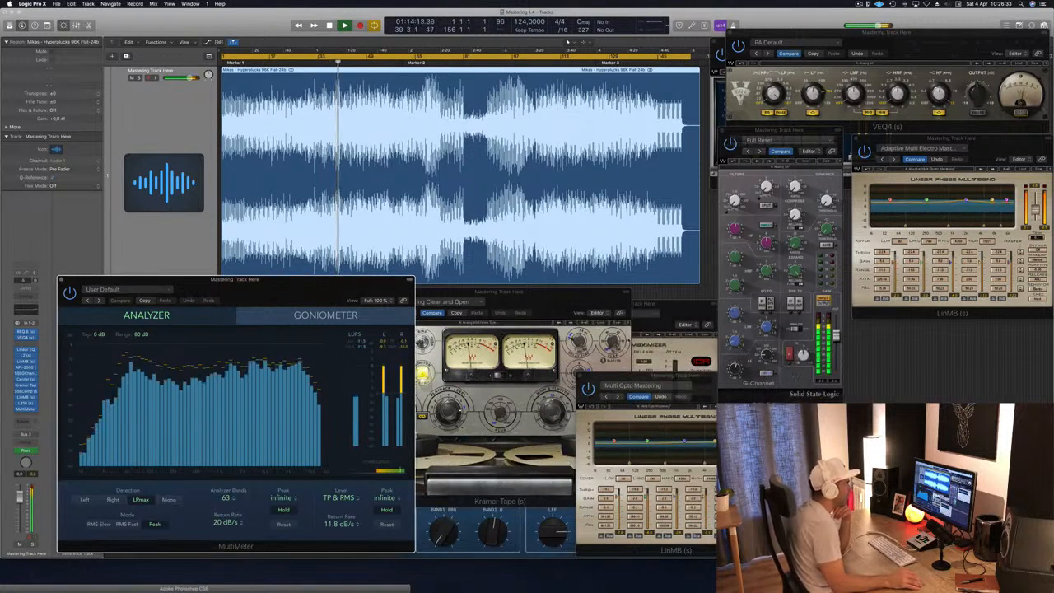
drag(674, 378, 954, 328)
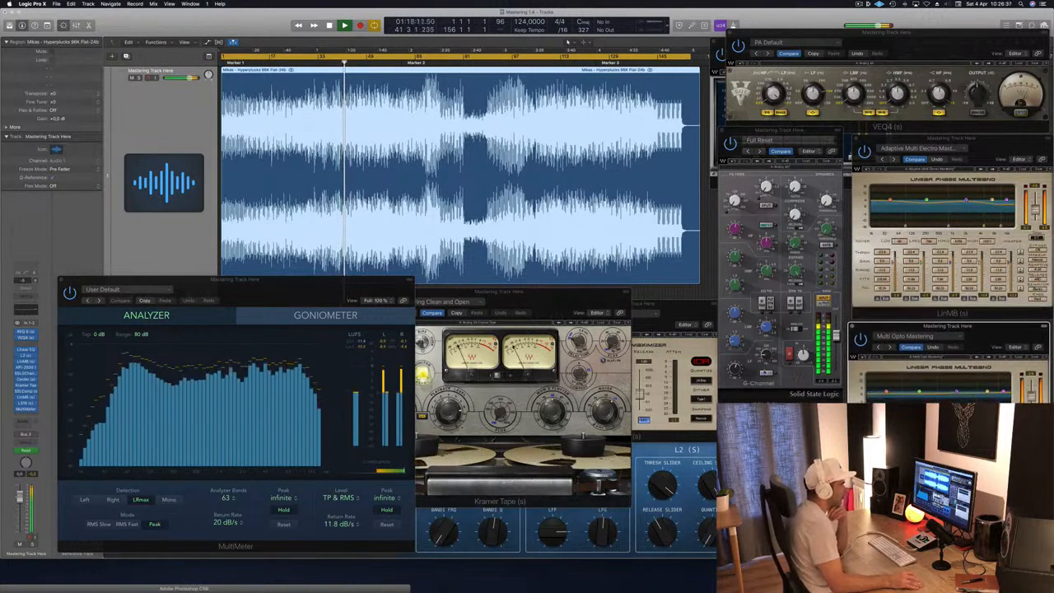
Close the L2 and Kramer Tape windows to free the area beside the MultiMeter.
click(648, 321)
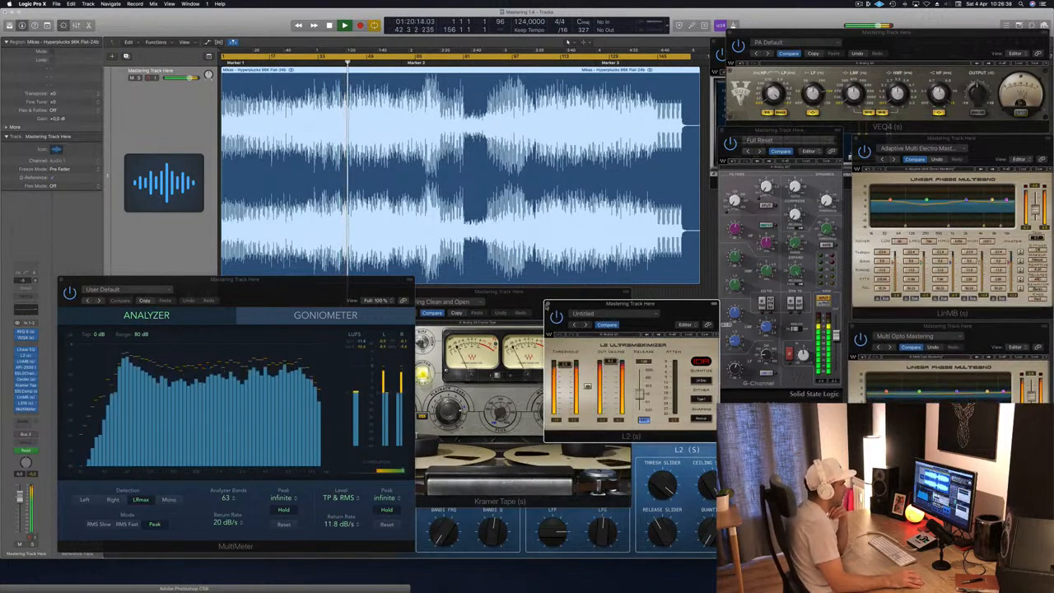
click(547, 307)
drag(477, 292, 547, 283)
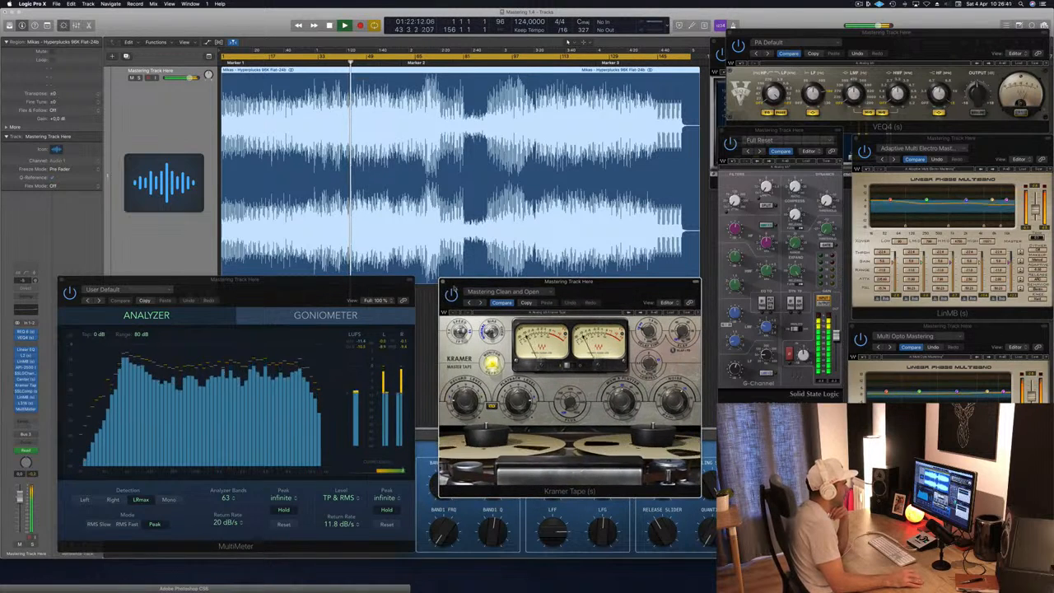
click(443, 284)
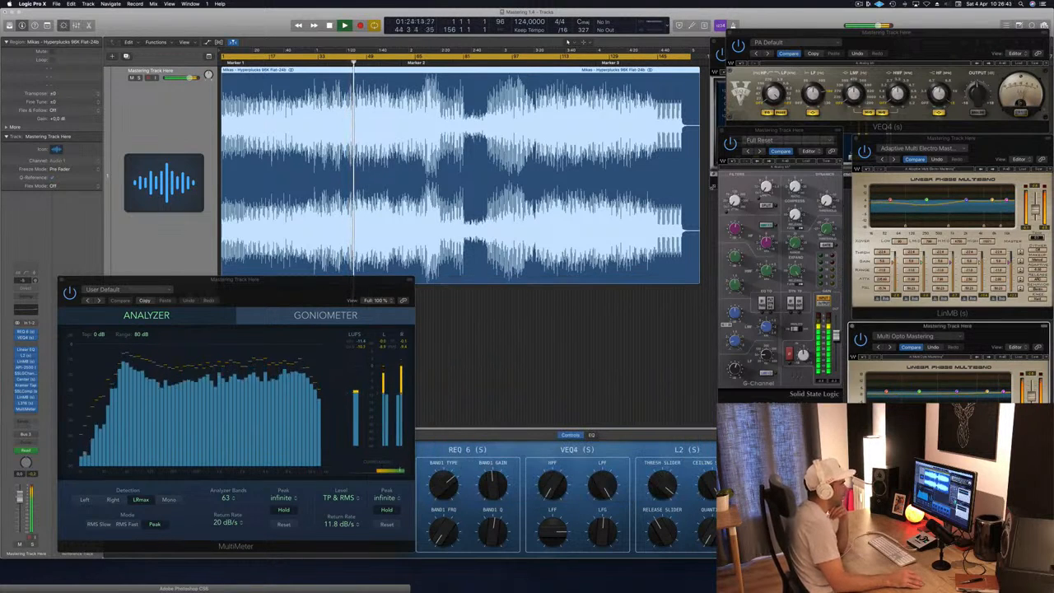
Reposition the MultiMeter below the waveform, next to the SSLGChannel and clear of the channel strips and track icons.
drag(354, 287, 617, 296)
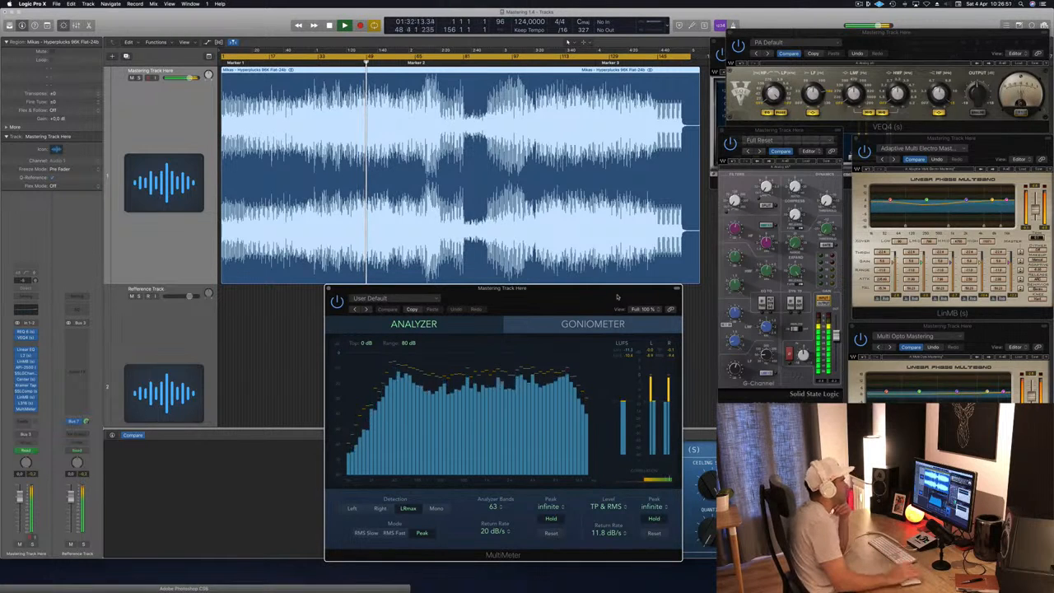
drag(617, 296, 304, 289)
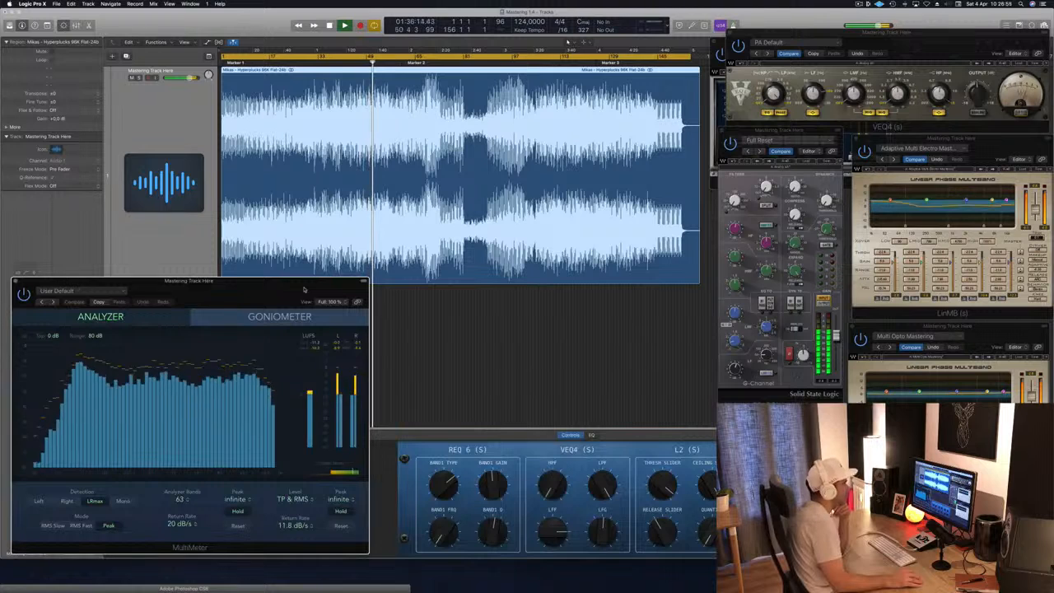
drag(304, 289, 636, 299)
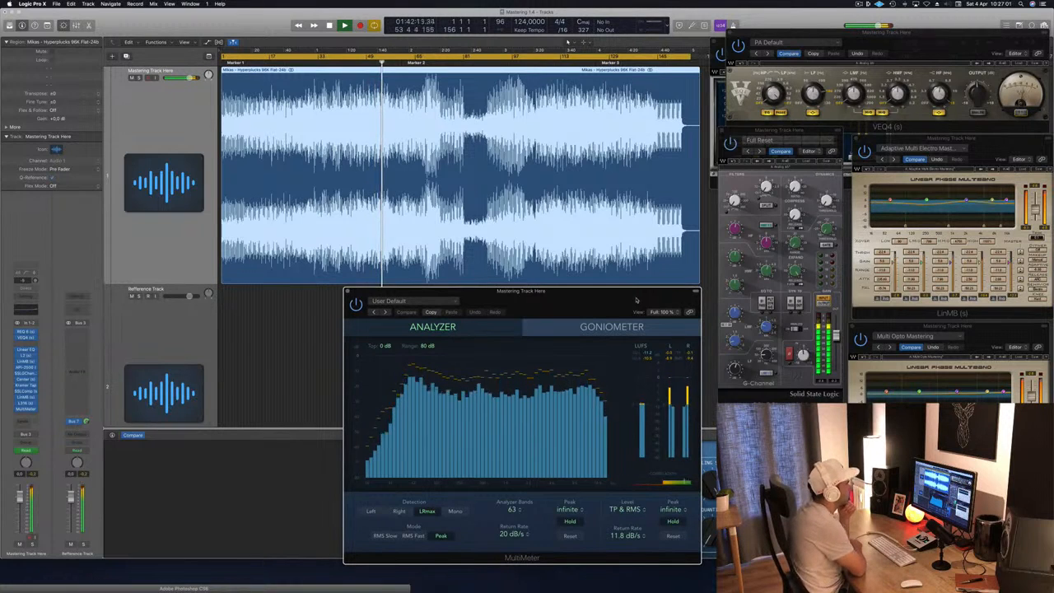